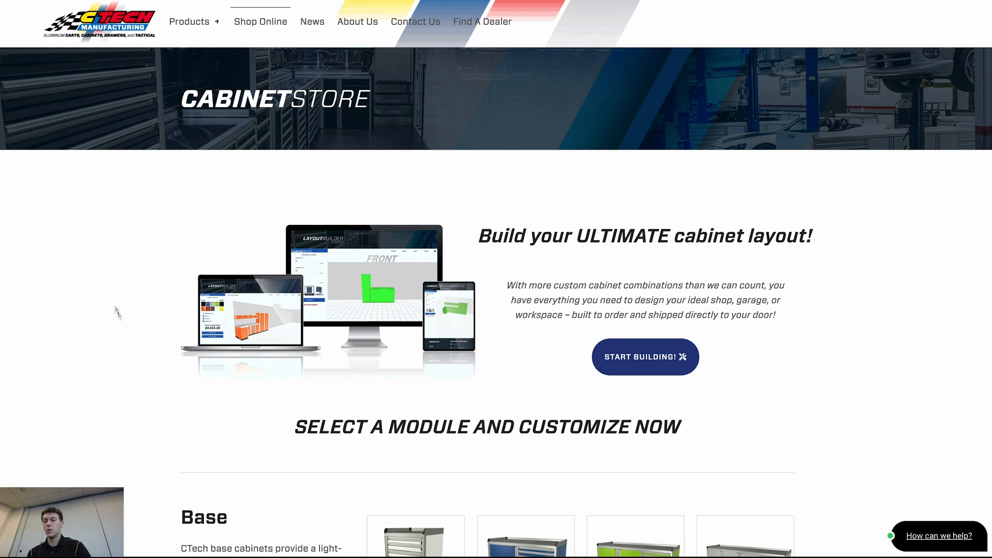
Start building a custom cabinet layout from the cabinet store page
click(647, 361)
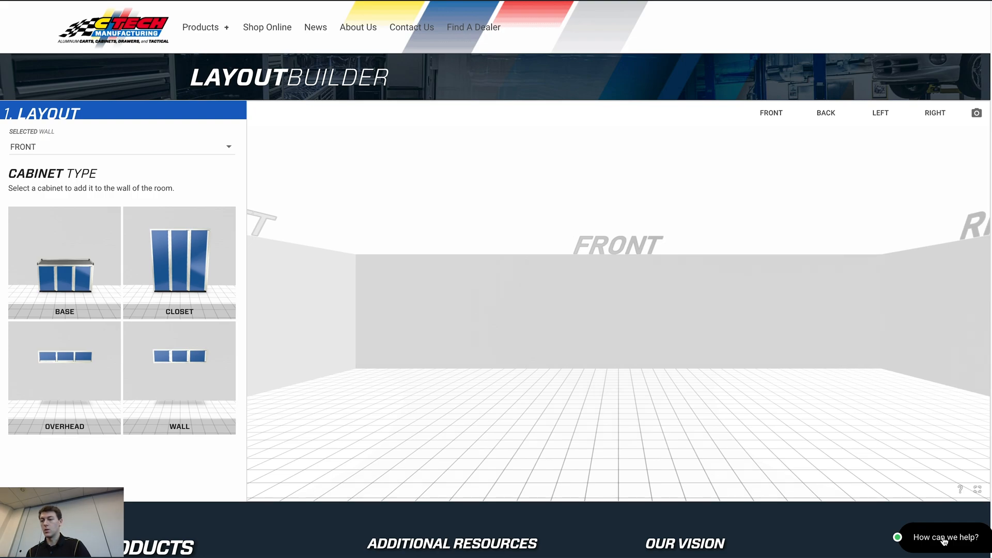
click(944, 538)
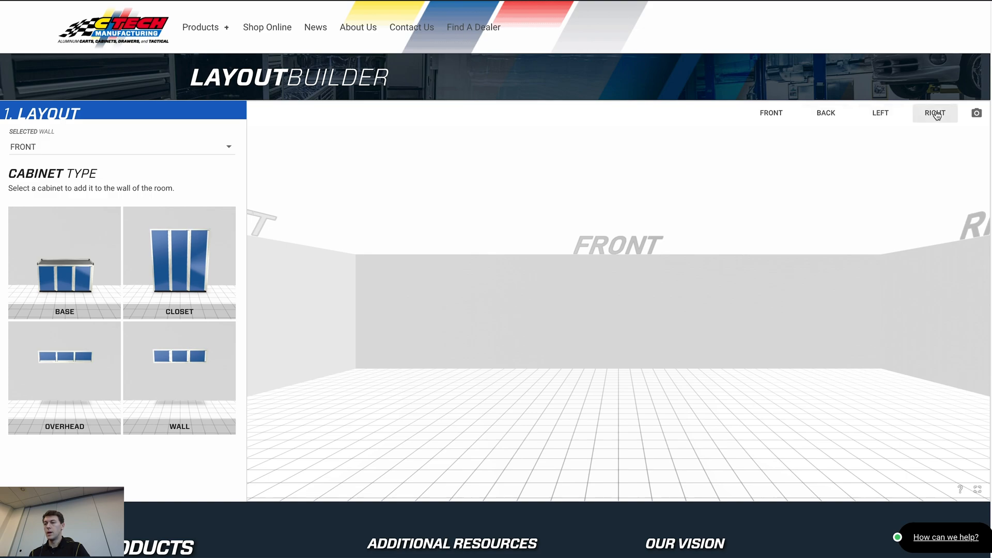
View the room's Back, Left and Right walls and return to the Front wall
click(831, 116)
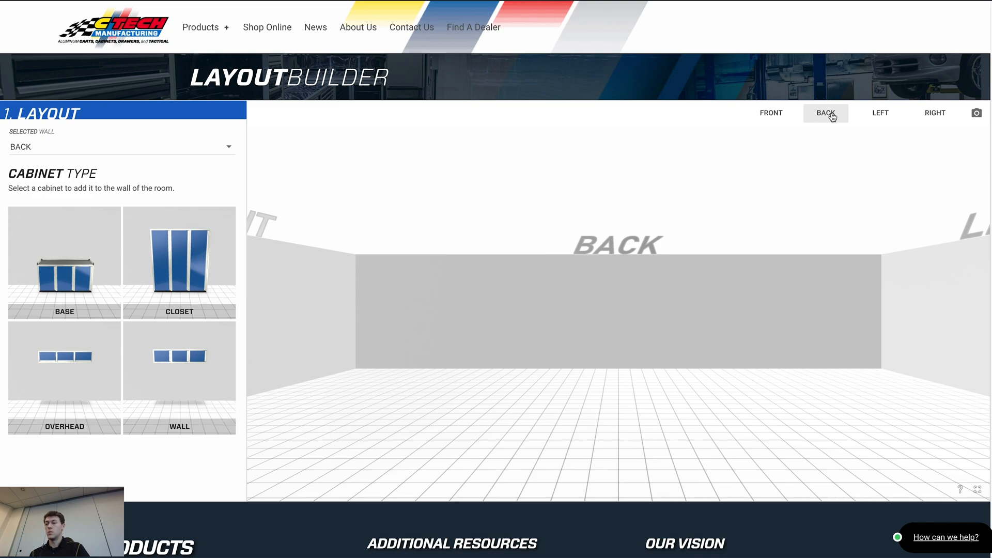
click(881, 113)
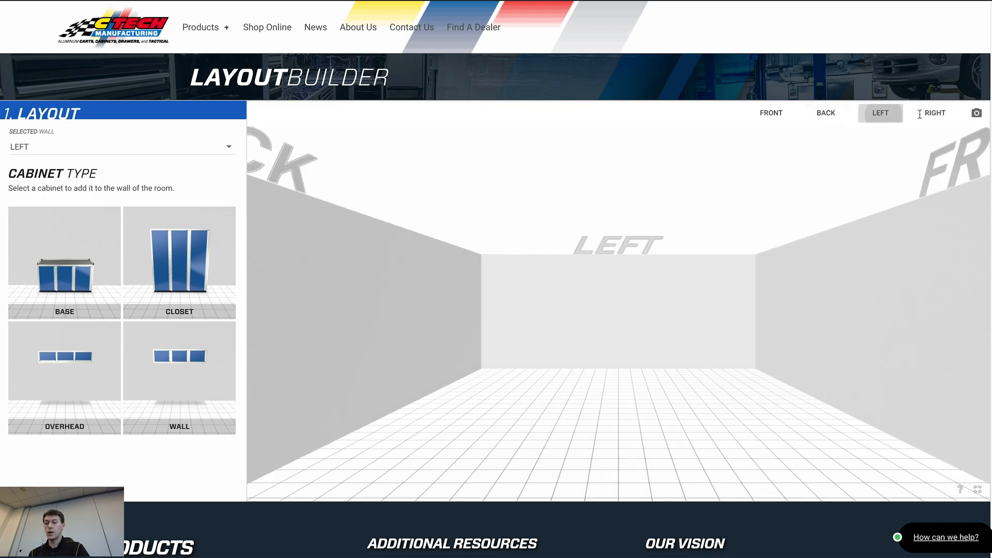
click(930, 114)
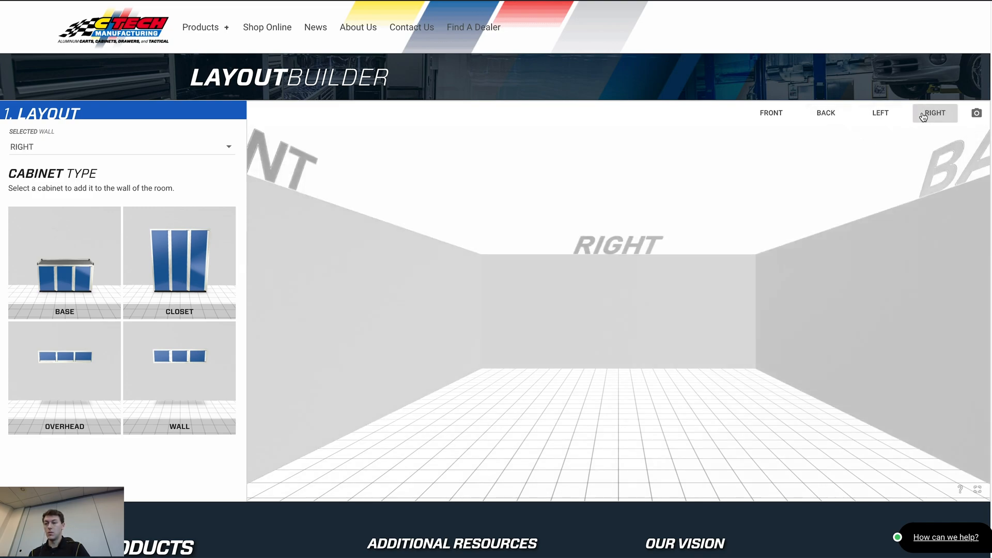
click(769, 117)
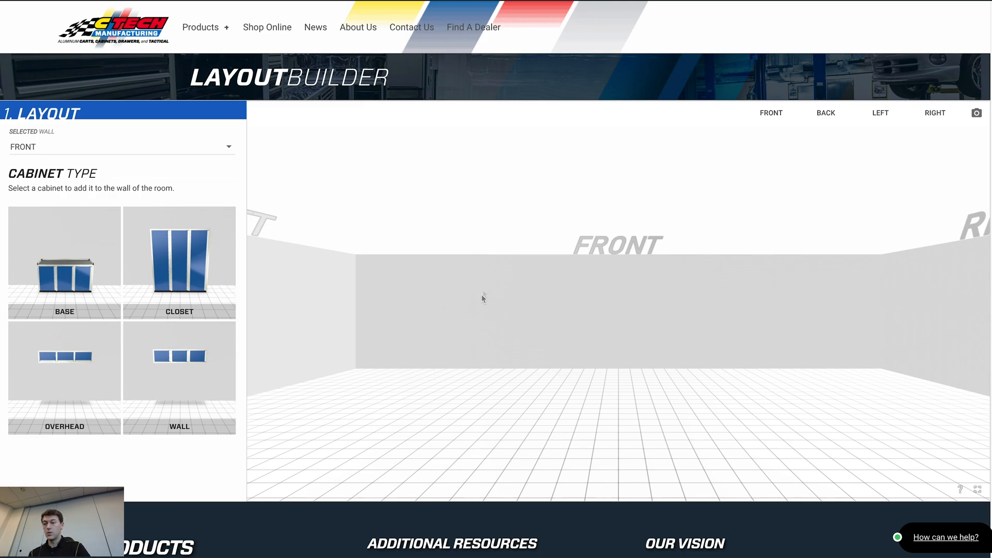
Inspect the empty room from different angles and distances, ending with a straight view of the Front wall
drag(504, 316, 396, 316)
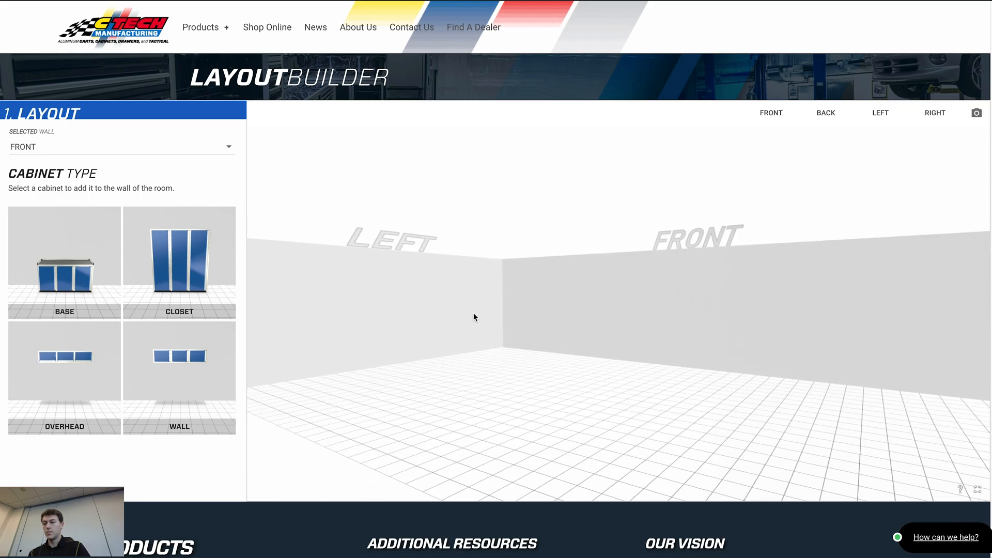
drag(474, 317, 442, 316)
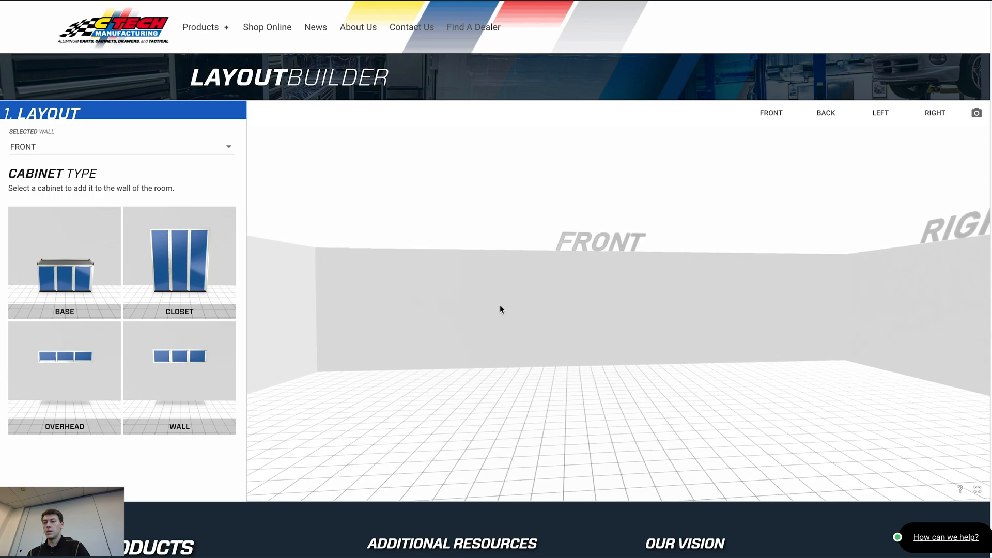
scroll(551, 261, down, 5)
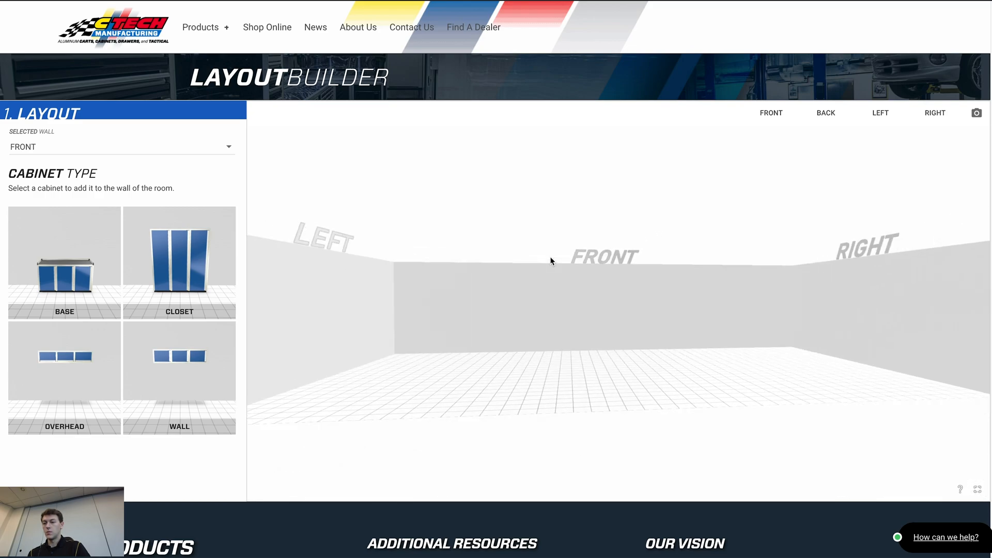
scroll(551, 261, up, 5)
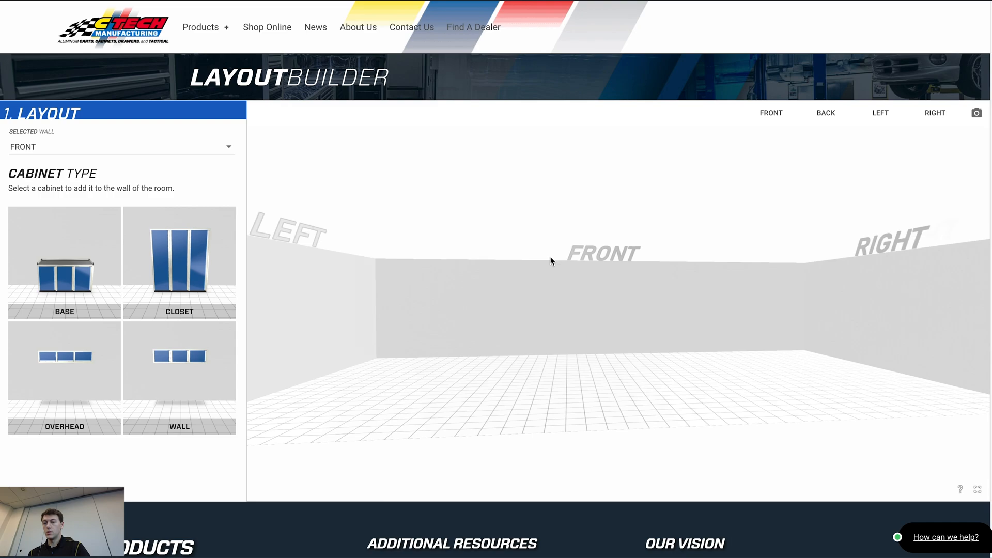
scroll(551, 261, up, 2)
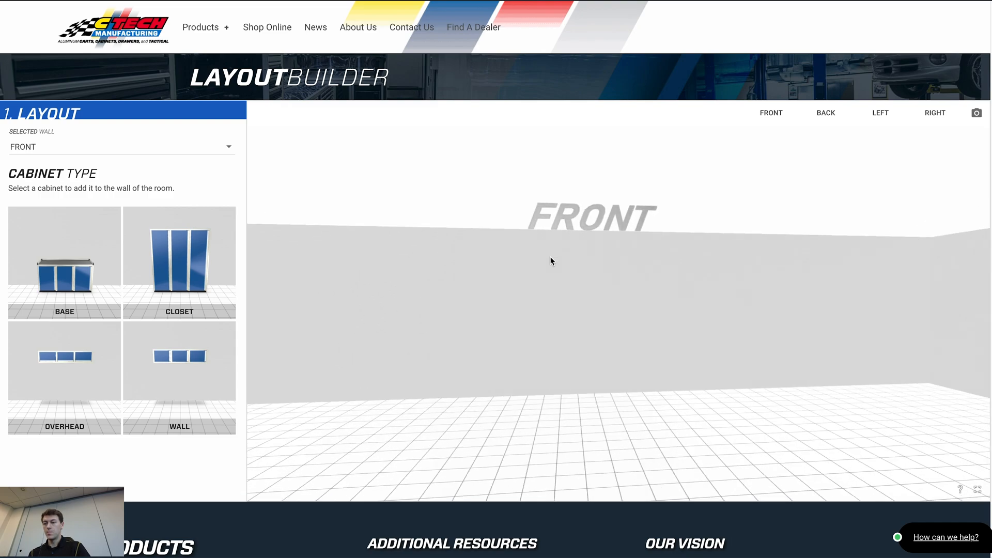
drag(564, 283, 777, 265)
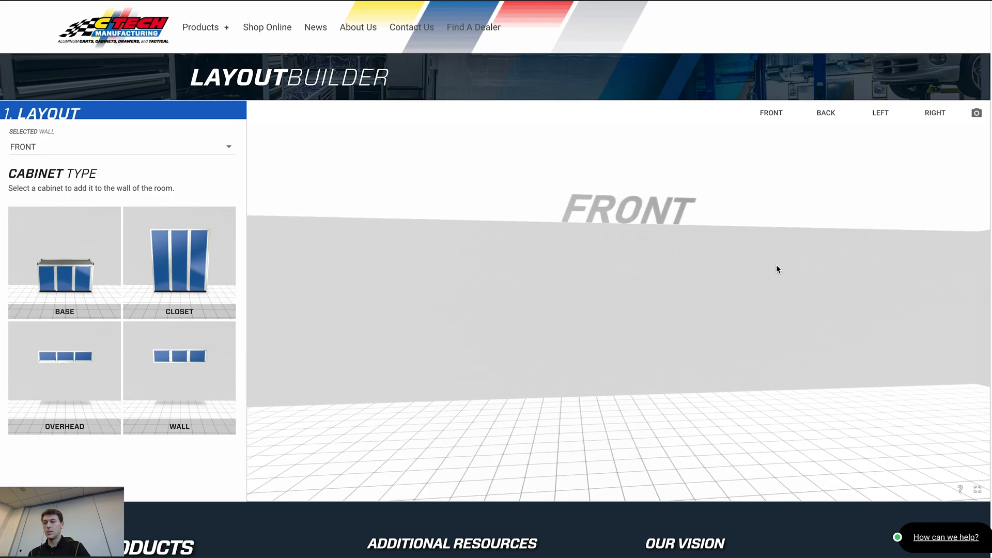
drag(600, 267, 293, 278)
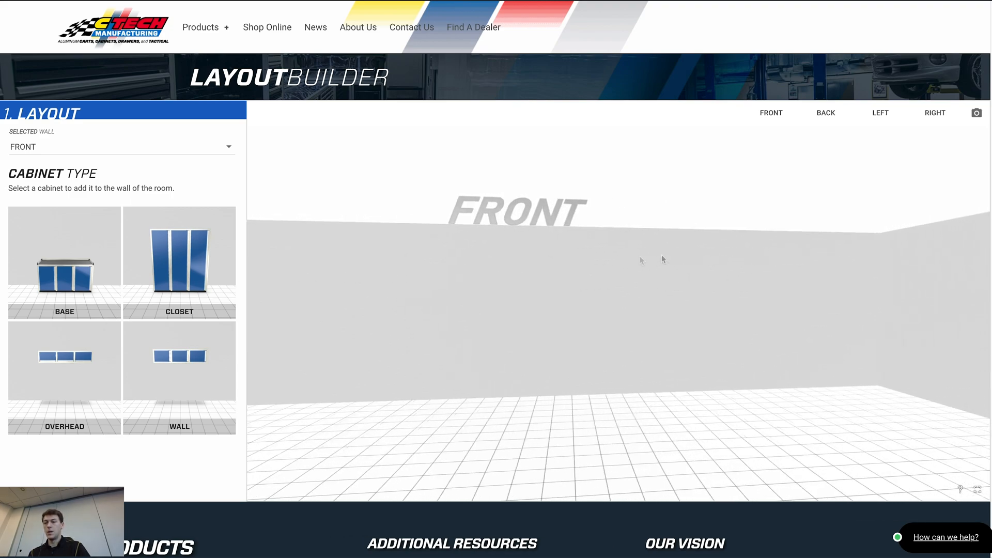
drag(643, 258, 294, 275)
drag(698, 241, 356, 223)
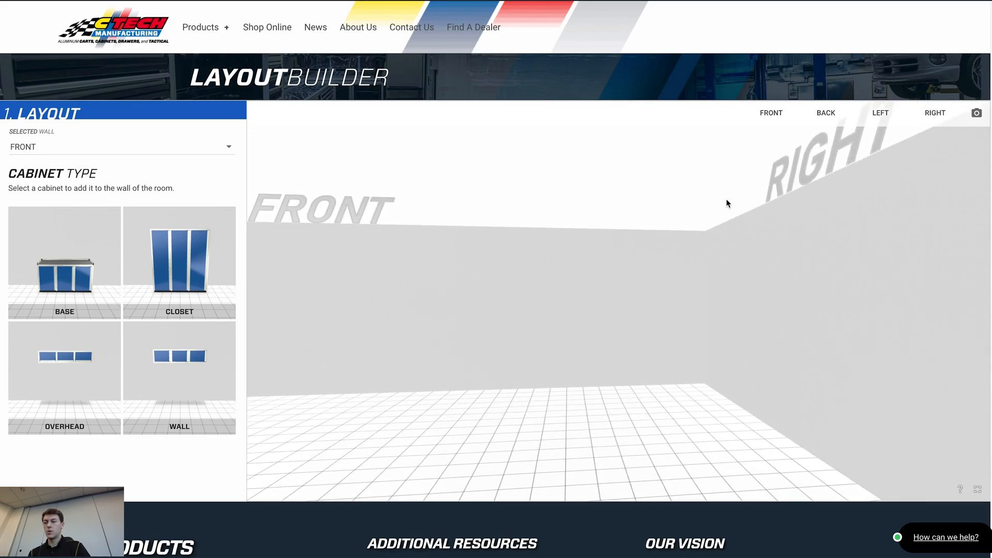
click(773, 114)
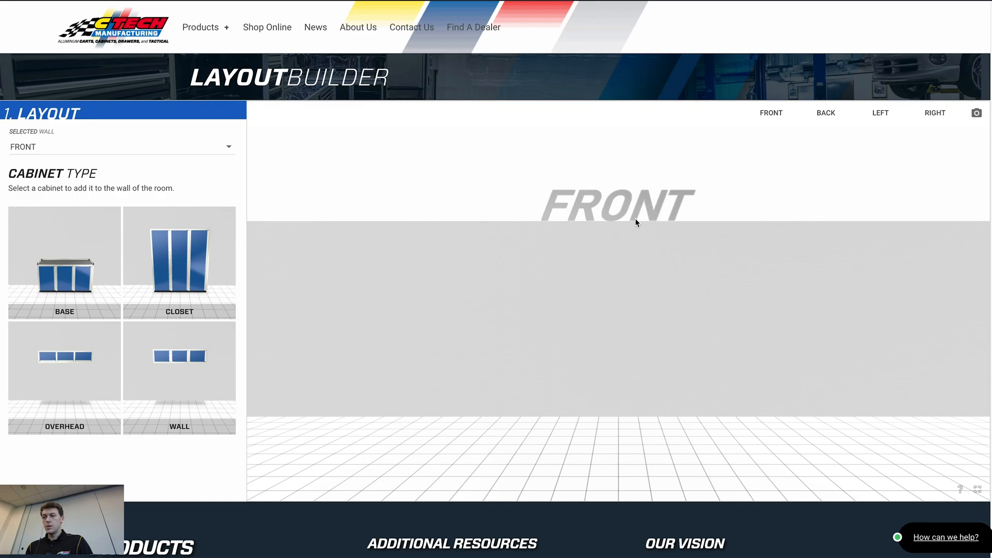
Add a base cabinet to the Front wall and preview its Straight, Right and Left shapes, ending on Left
click(72, 271)
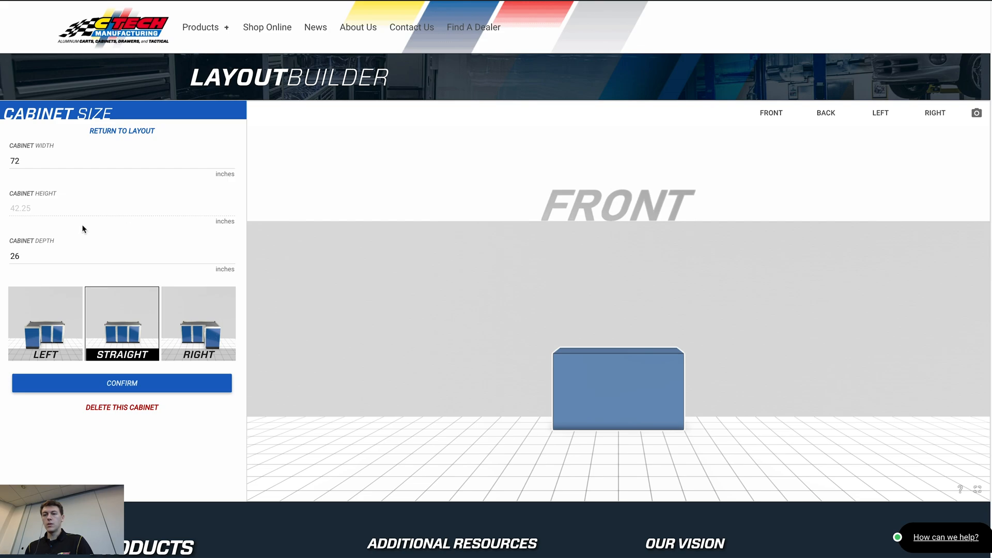
click(38, 332)
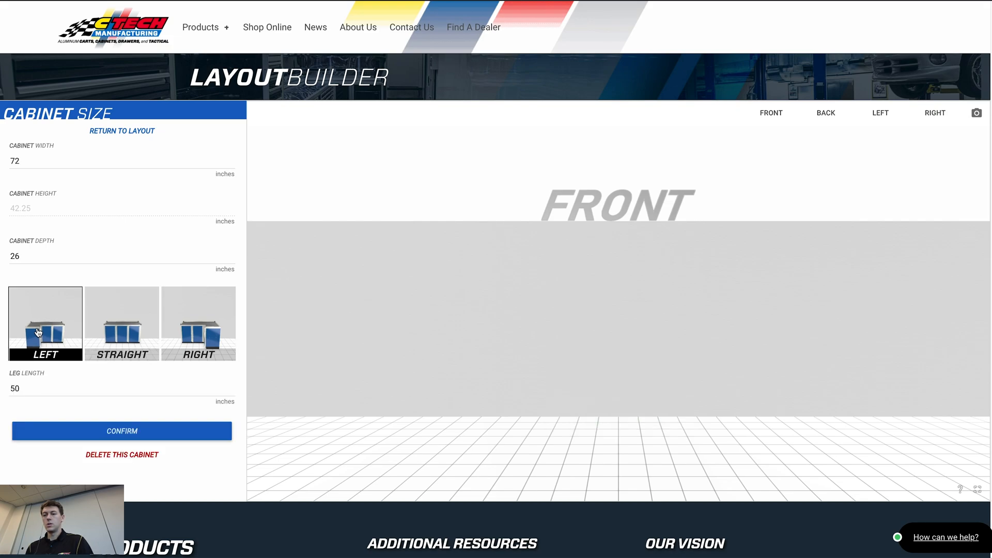
click(116, 329)
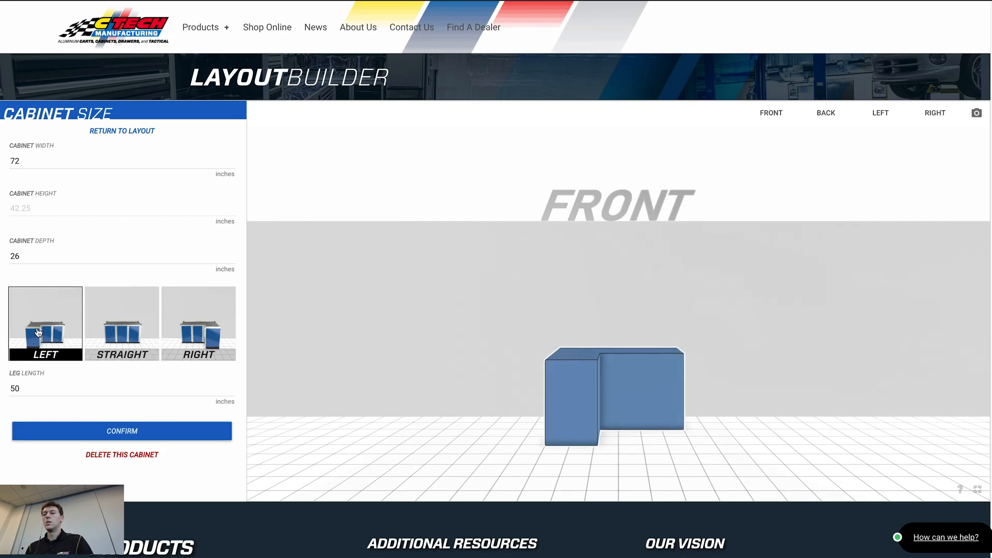
click(200, 328)
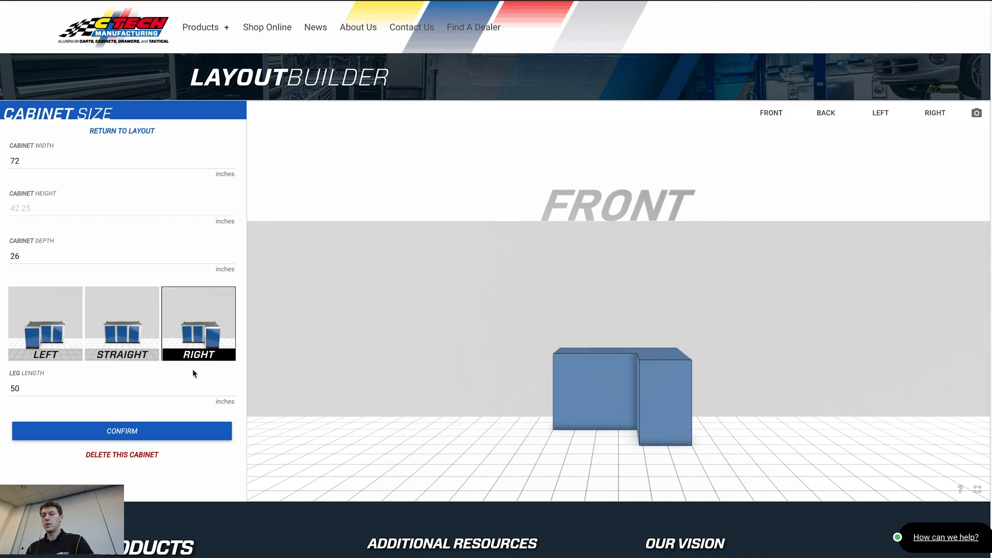
click(63, 341)
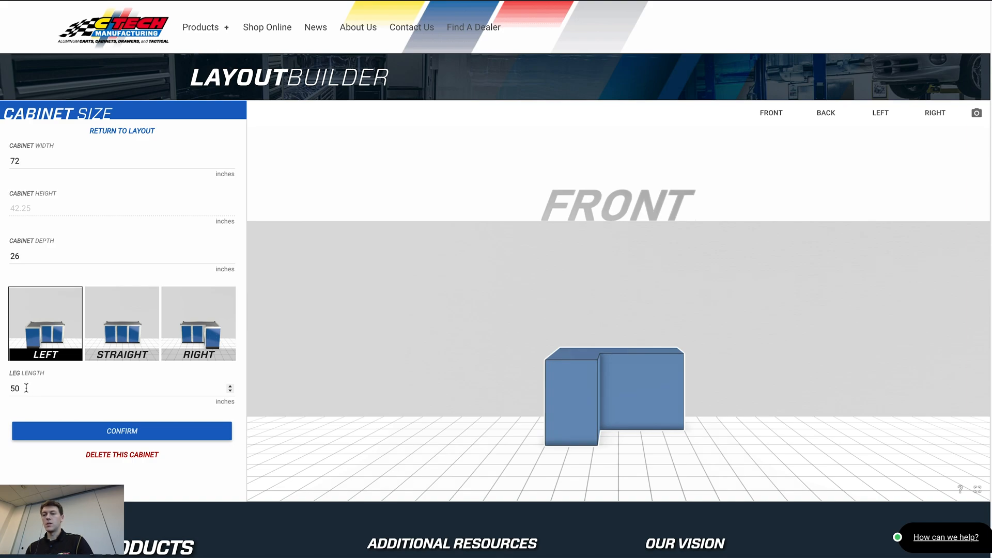
Try a leg length of 24 inches and a cabinet depth of 60 inches for the left-leg base cabinet
double_click(26, 388)
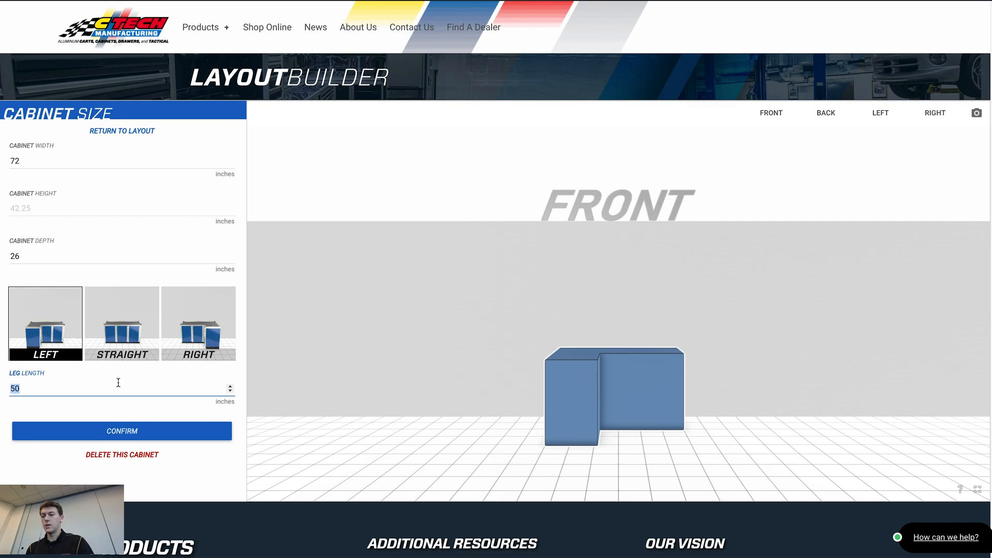
text(24)
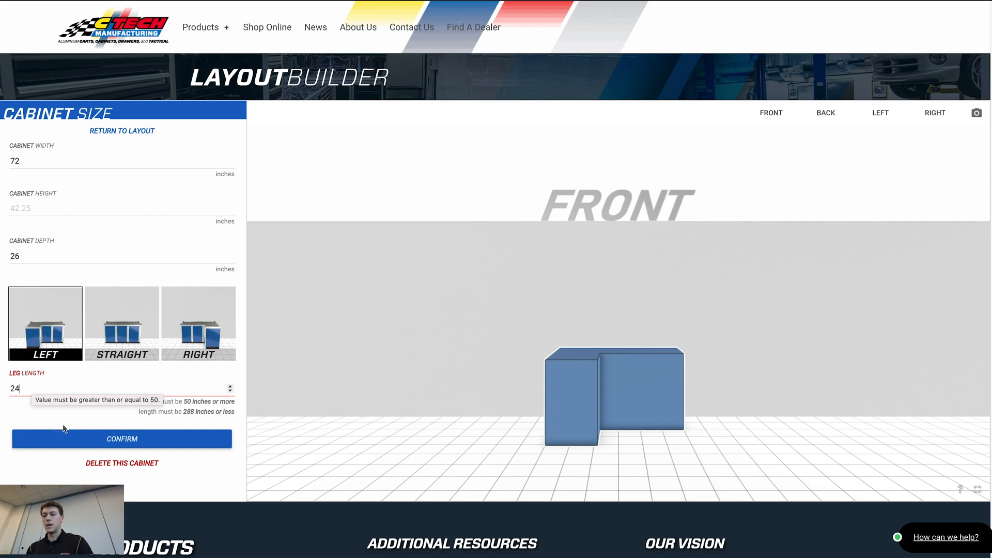
click(185, 401)
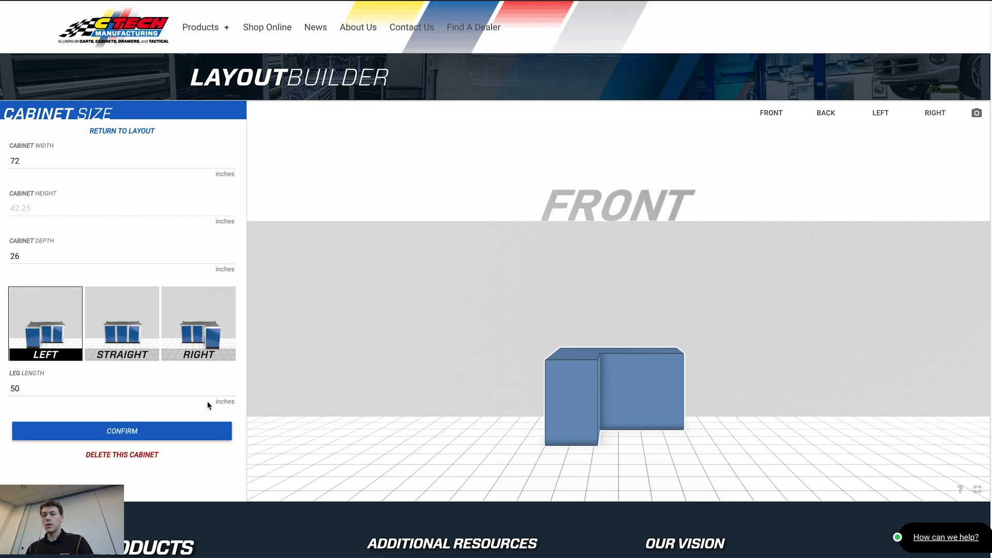
click(159, 389)
key(BackSpace)
key(BackSpace)
text(24)
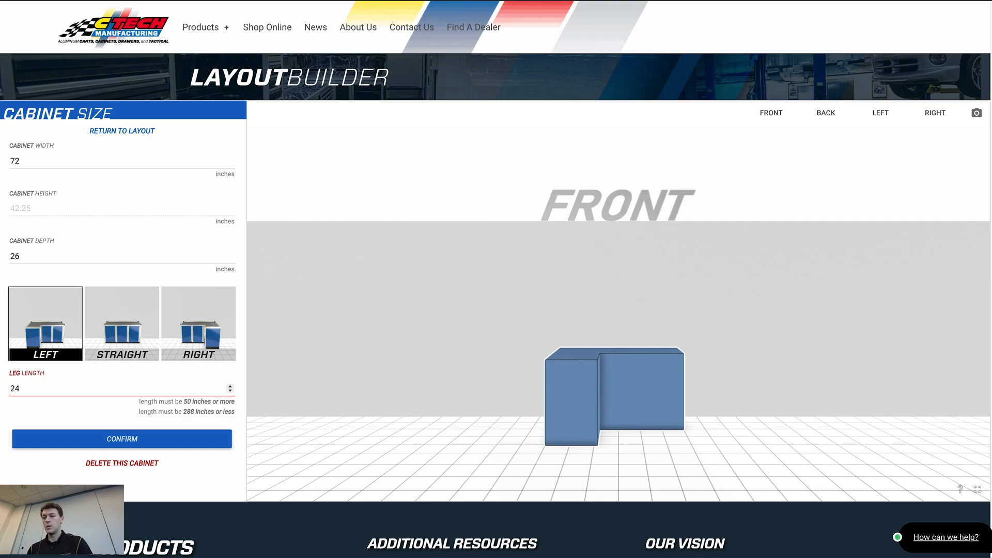
double_click(44, 256)
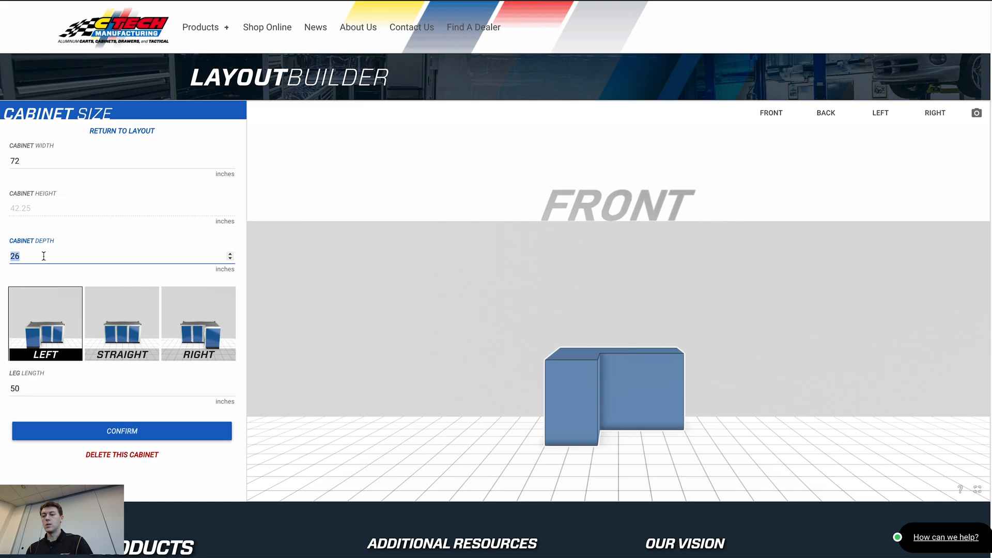
text(60)
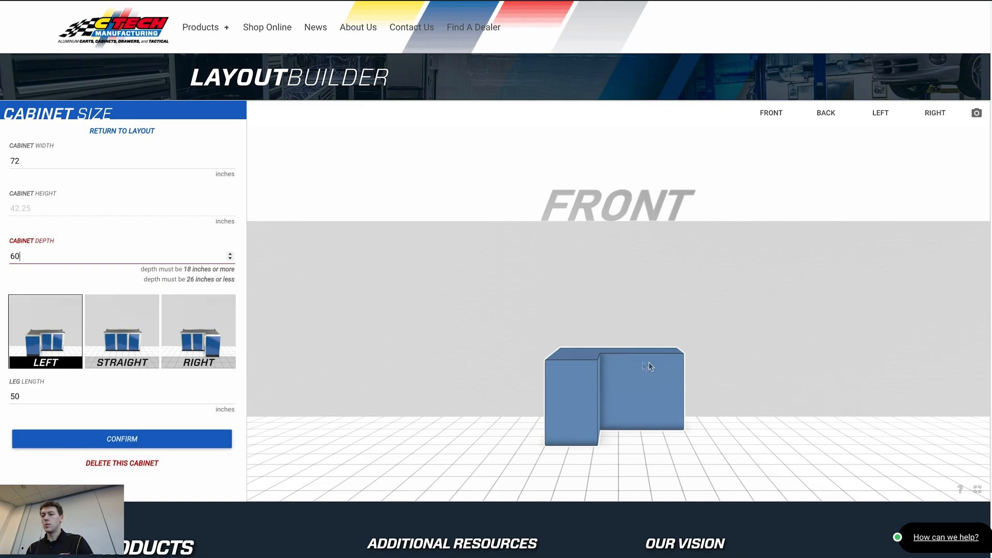
Switch the base cabinet to the Straight shape and confirm its size
click(138, 334)
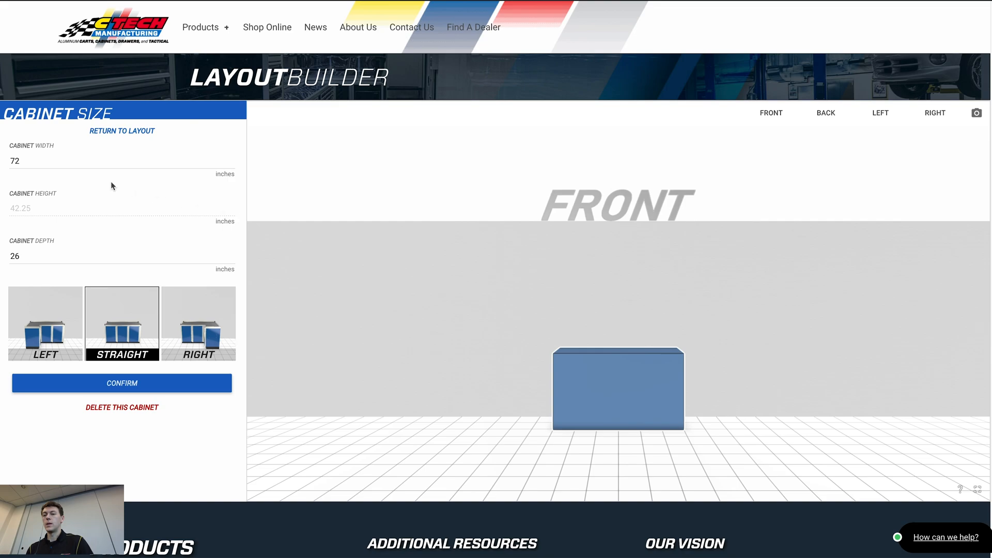
double_click(110, 161)
text(48)
click(127, 388)
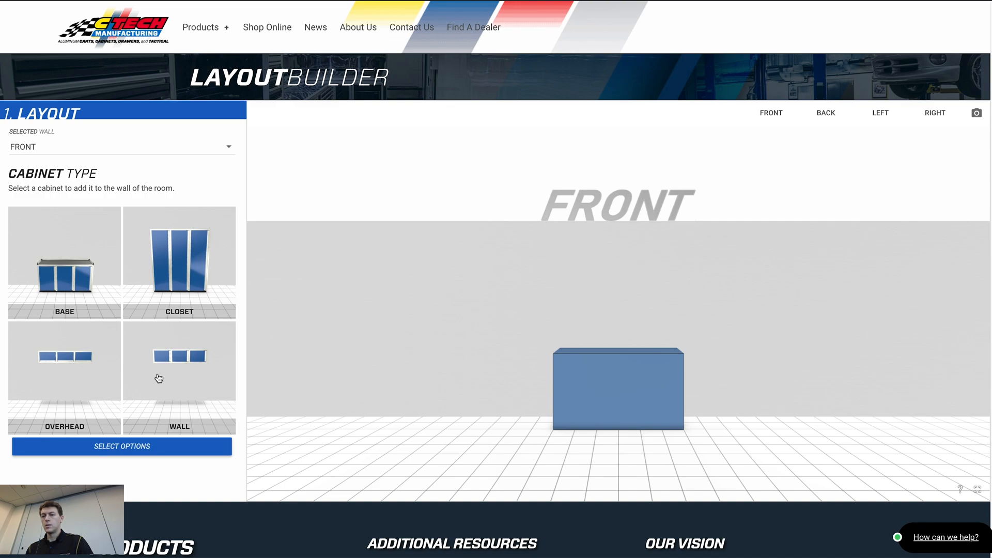
Add a closet cabinet to the Front wall and attach it flush to the left side of the base cabinet
click(178, 257)
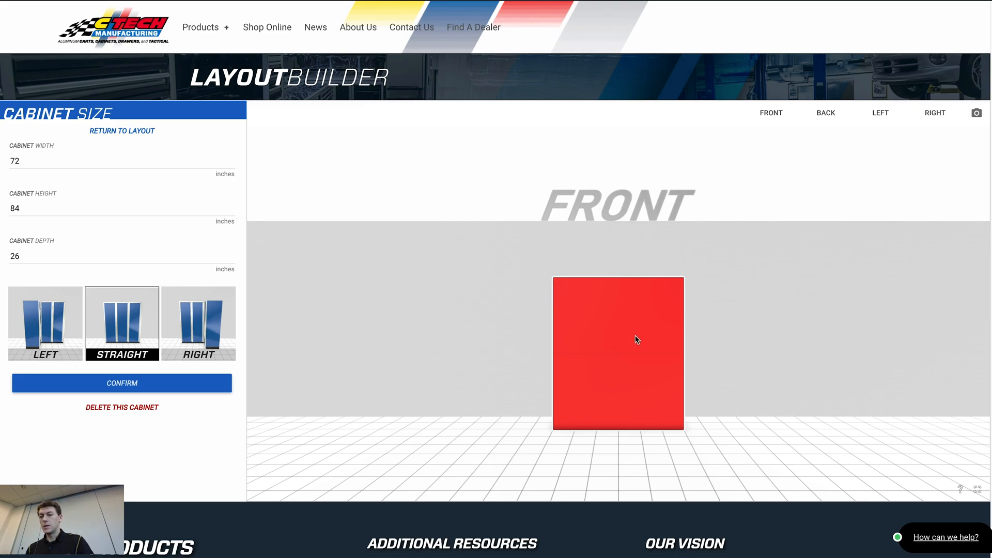
drag(611, 341, 506, 347)
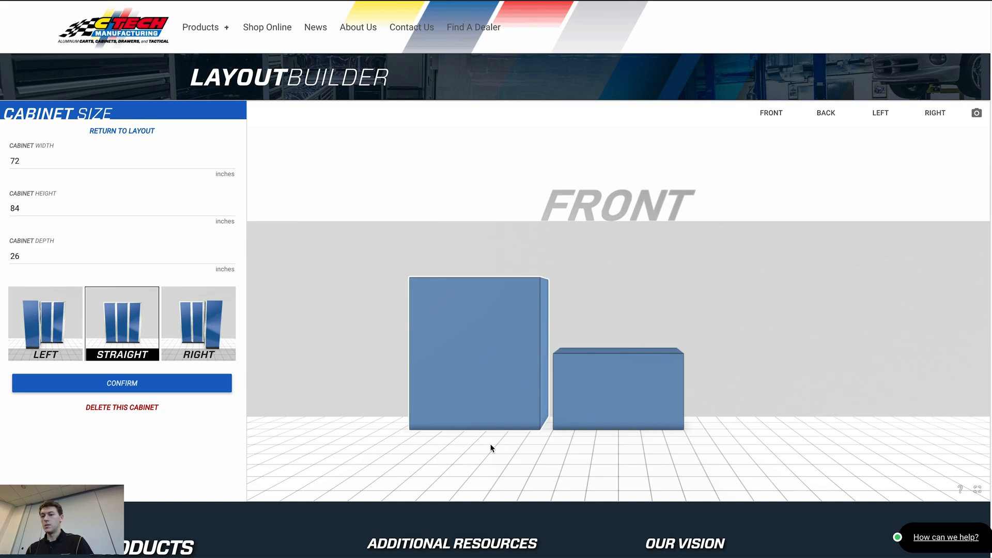
drag(486, 364, 490, 367)
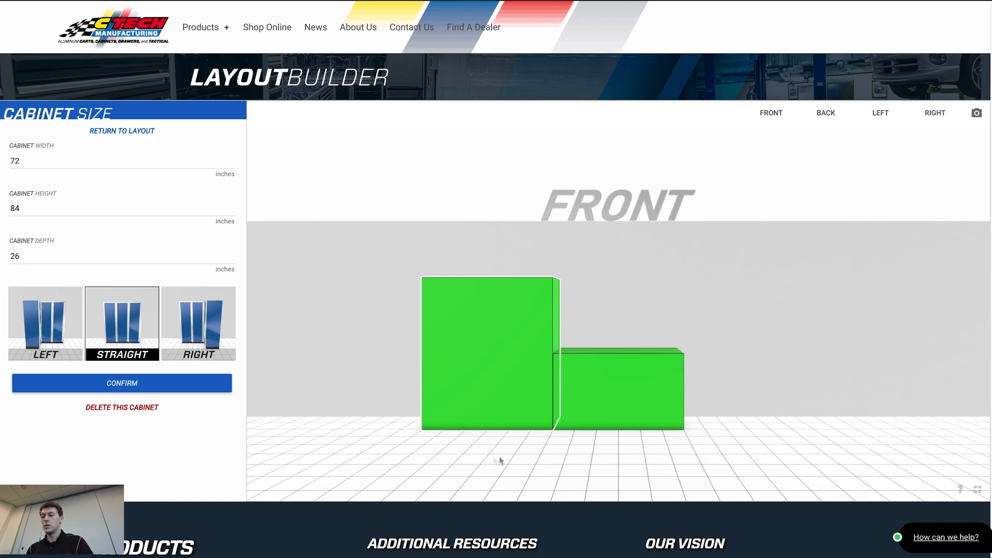
click(386, 454)
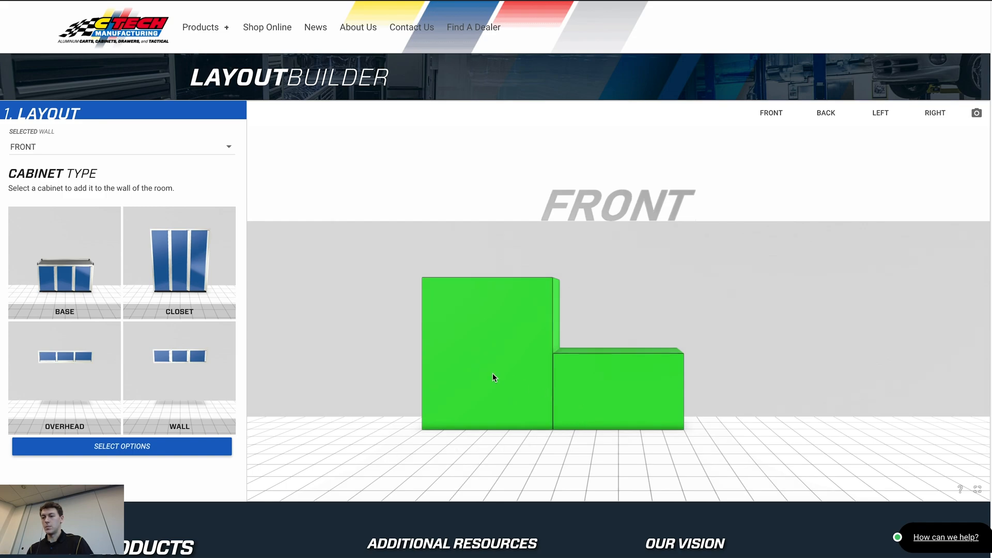
Test the closet's placement by overlapping the base cabinet, separating the two, and reattaching it to the base cabinet's left side
drag(493, 377, 563, 420)
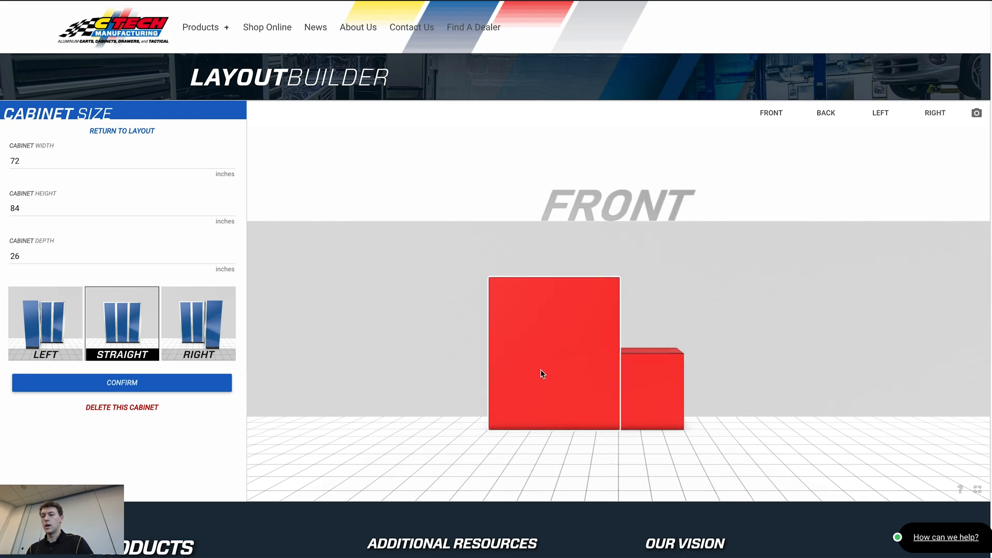
drag(536, 374, 446, 376)
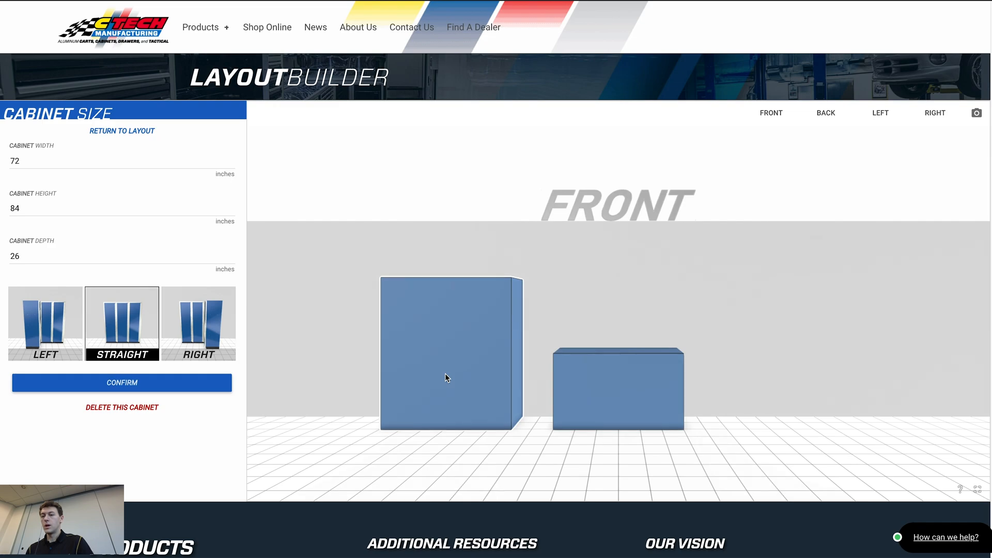
drag(447, 373, 482, 379)
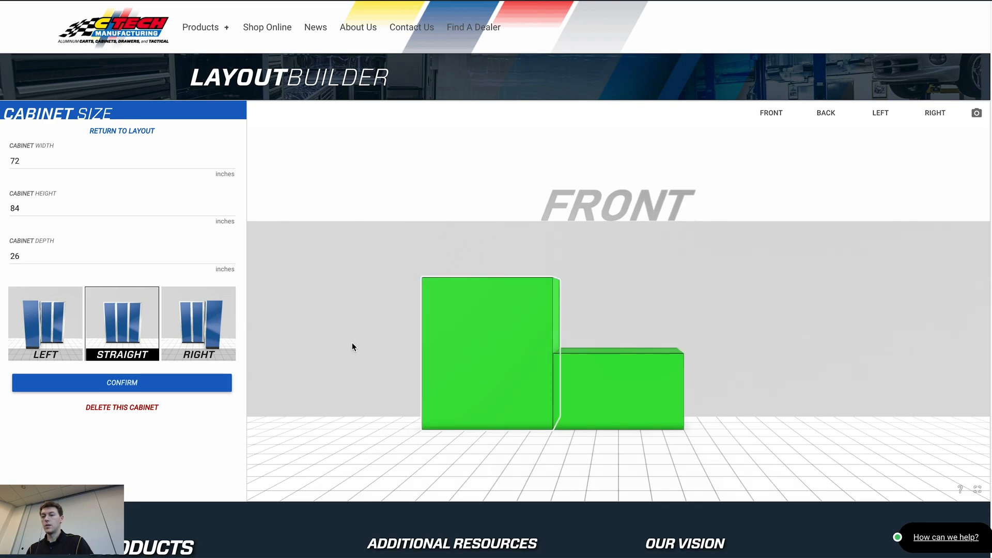
Add a second closet cabinet to the Front wall and attach it flush to the base cabinet's right side
click(773, 452)
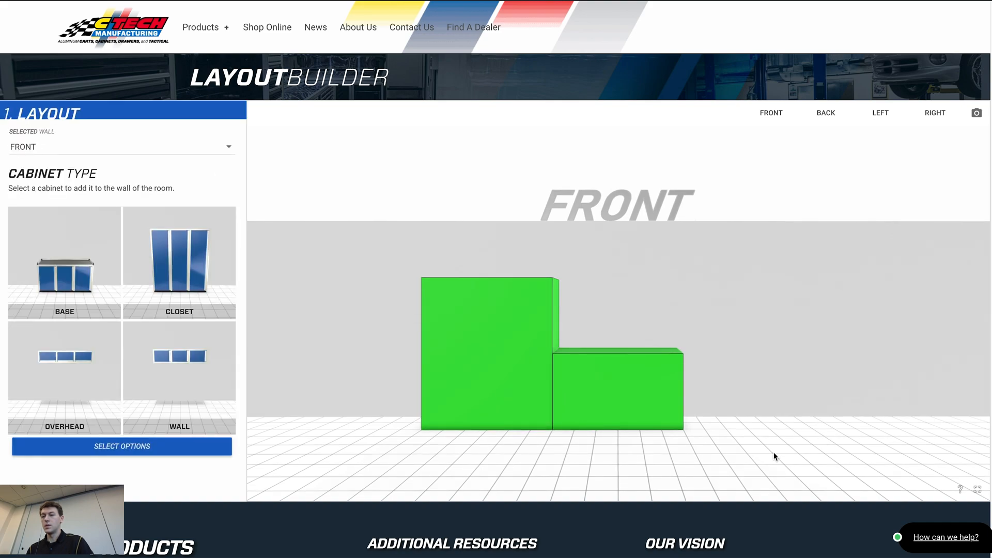
click(185, 266)
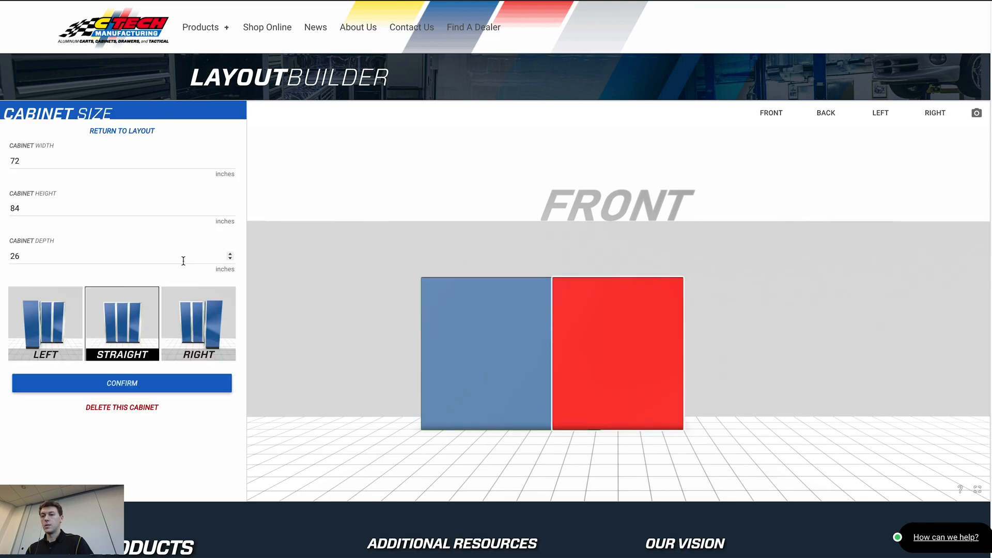
drag(604, 350, 726, 357)
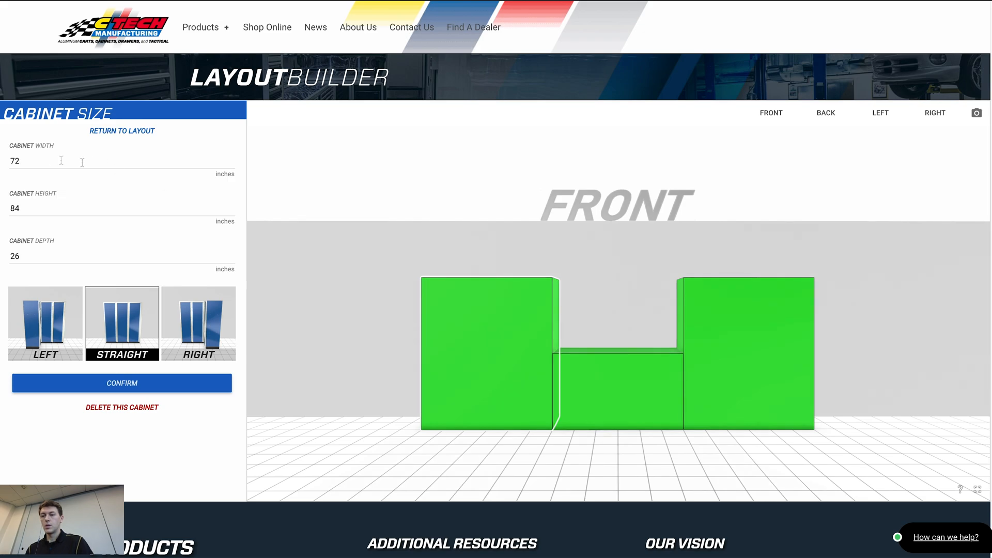
Set the left closet's width to 24 inches and reattach it to the base cabinet's left side
double_click(117, 162)
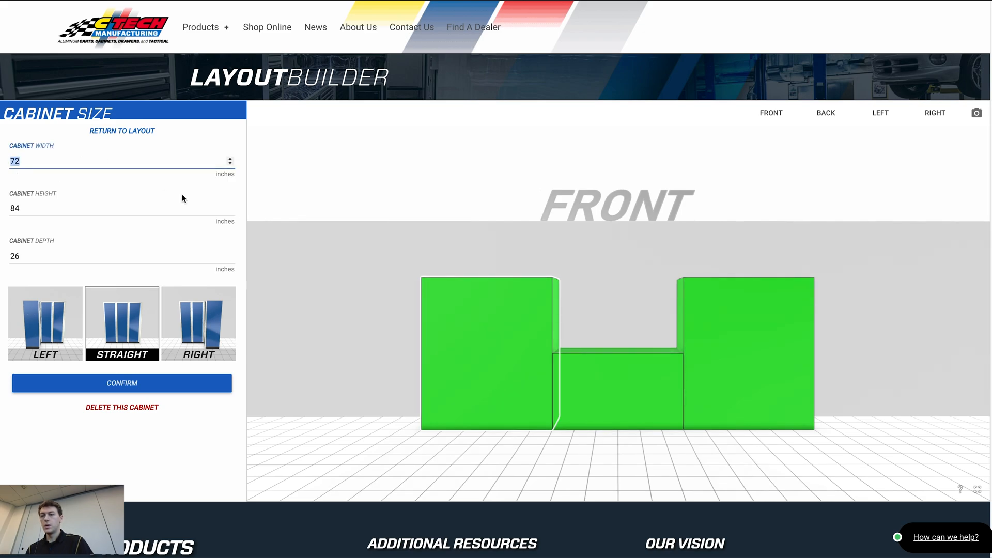
text(24)
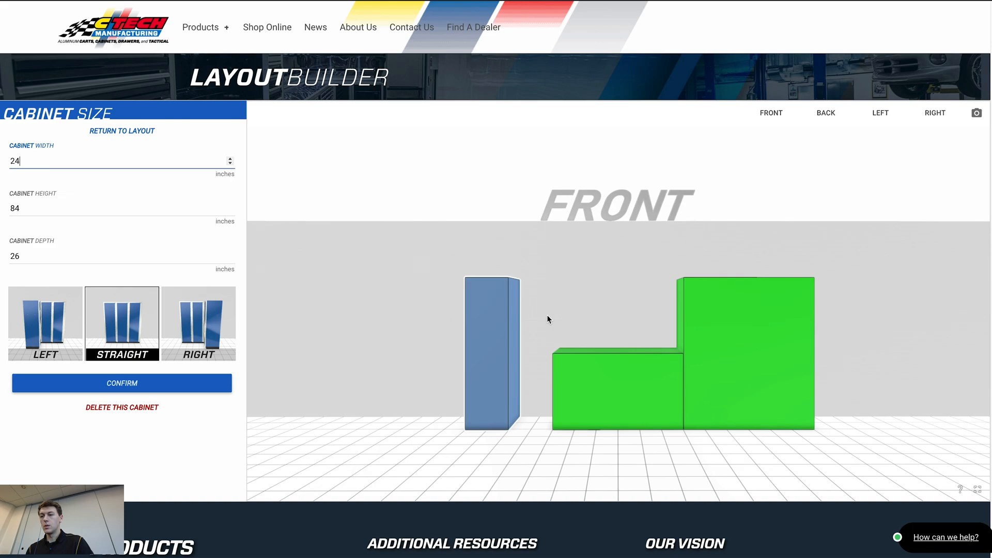
drag(512, 334, 534, 318)
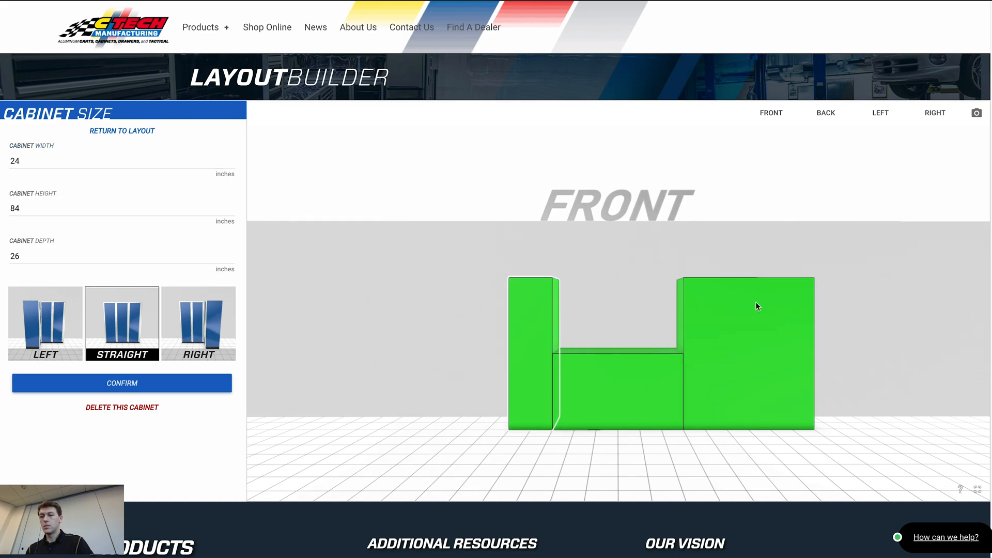
Set the right closet's width to 24 inches, reattach it to the base cabinet's right side, and confirm its size
click(753, 329)
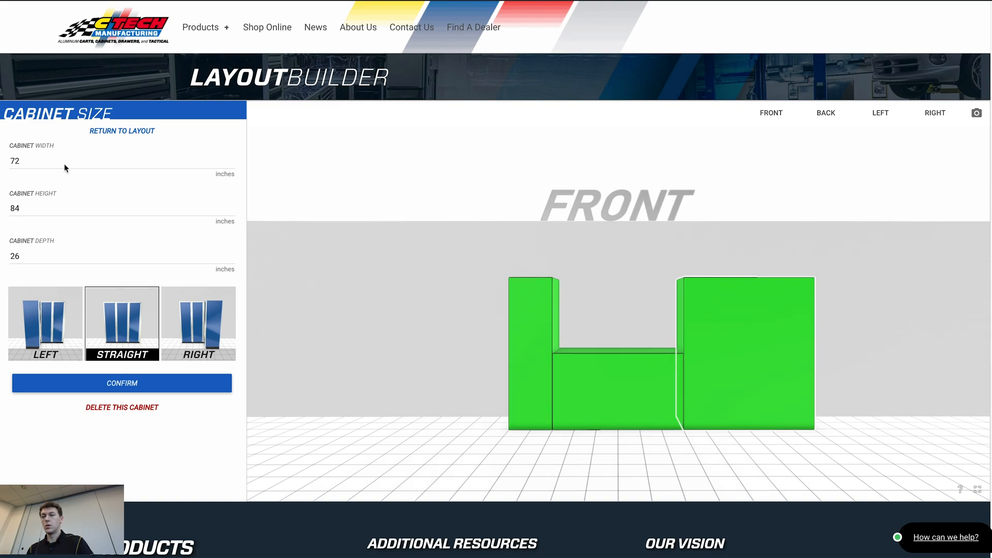
double_click(10, 164)
text(24)
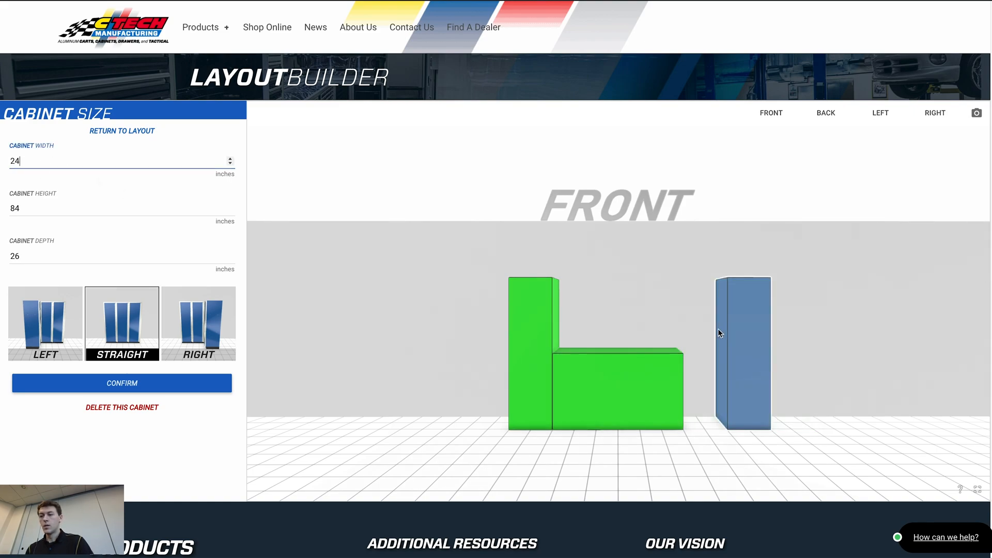
drag(714, 331, 689, 326)
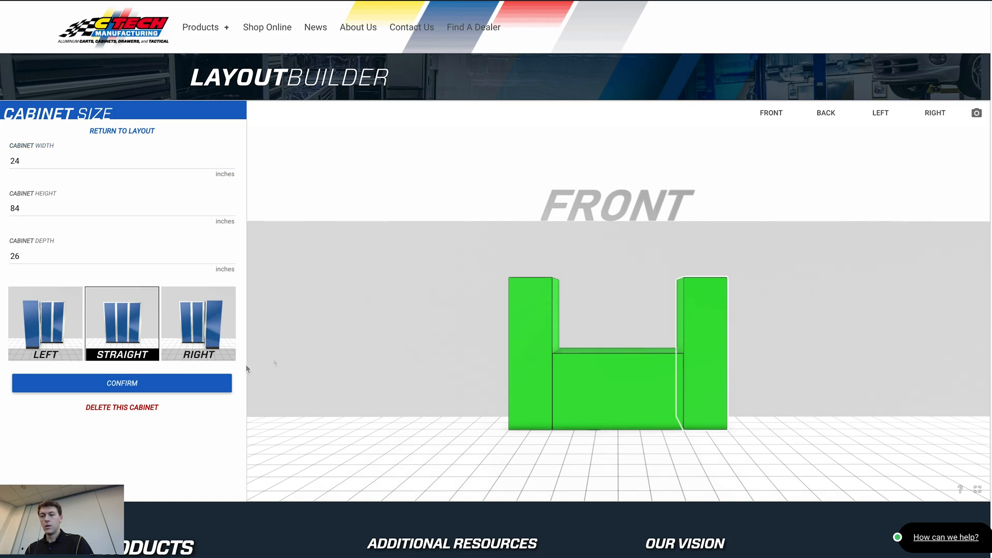
click(123, 383)
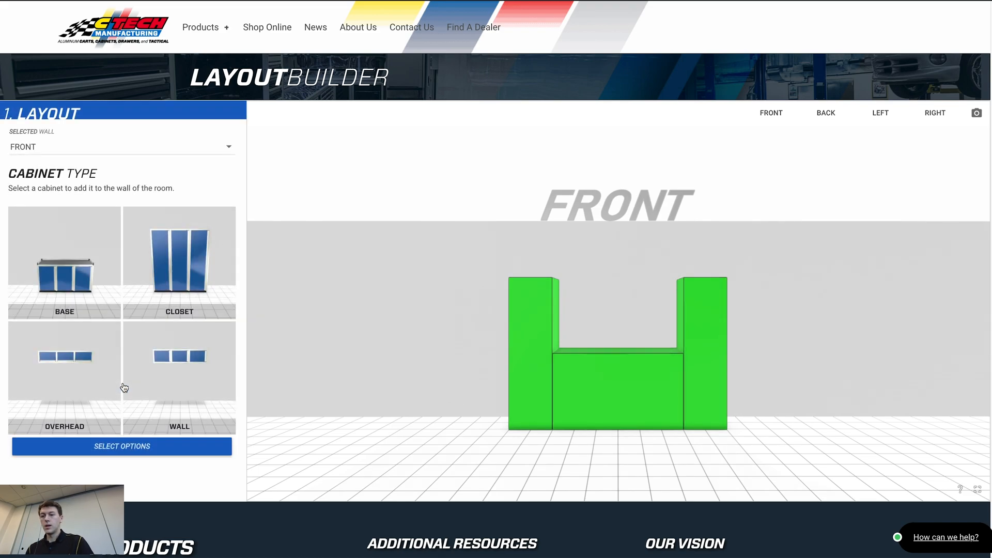
Proceed to the layout's options and try the Lime Green, Yellow and Fire Engine Red finishes
drag(522, 365, 379, 293)
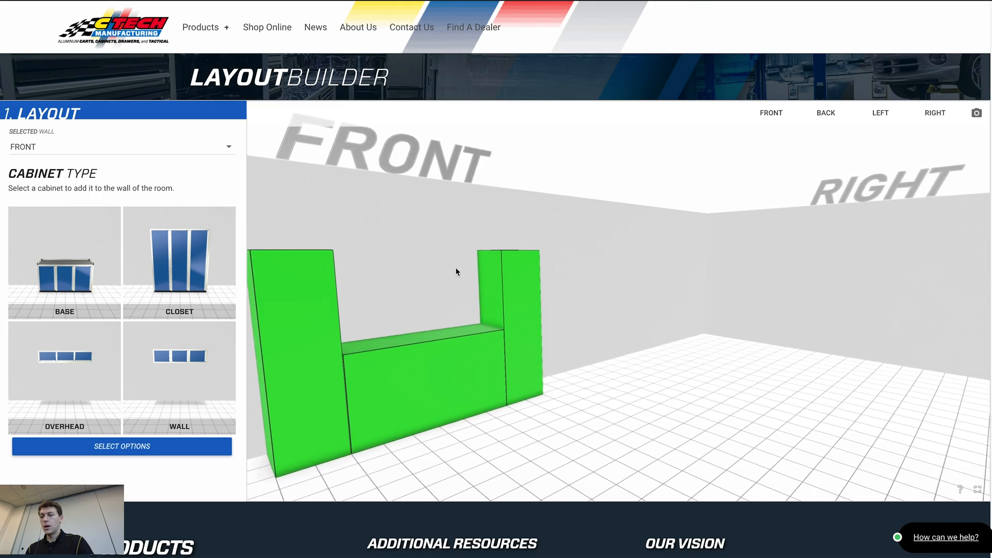
drag(581, 232, 739, 184)
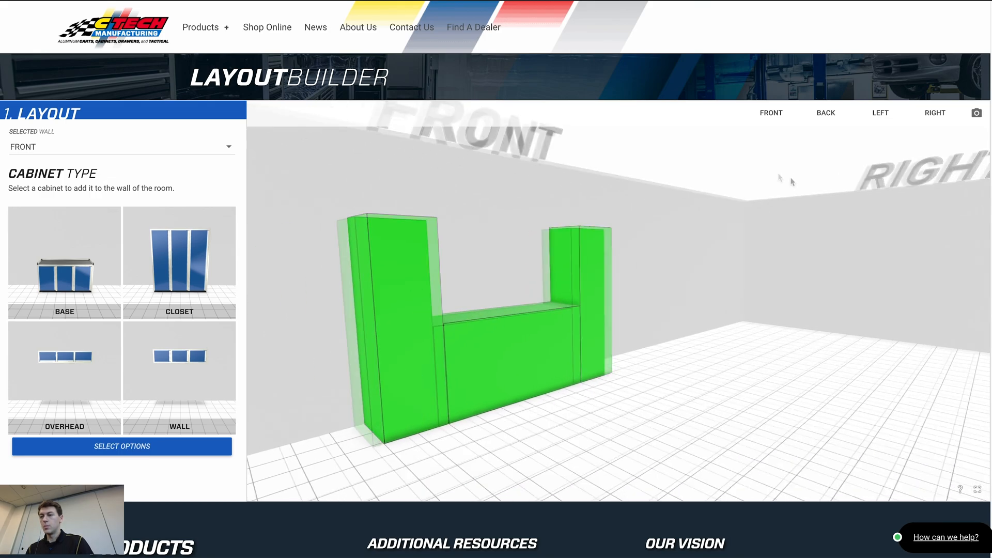
drag(587, 233, 719, 227)
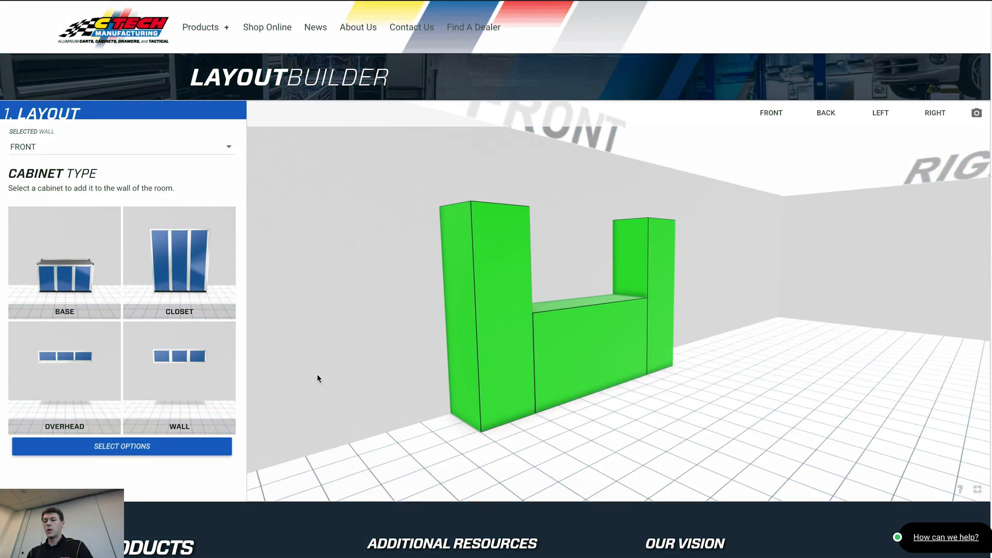
click(122, 447)
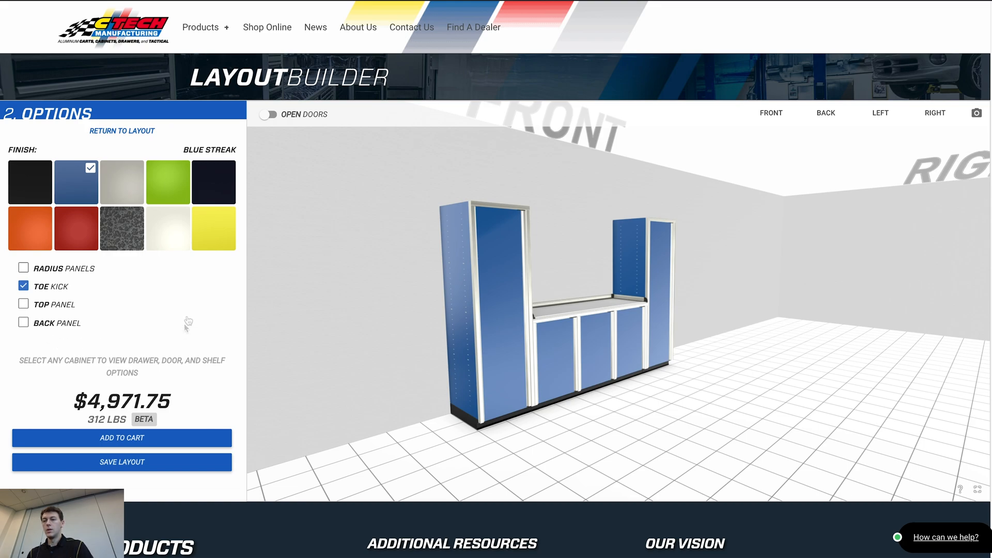
click(168, 187)
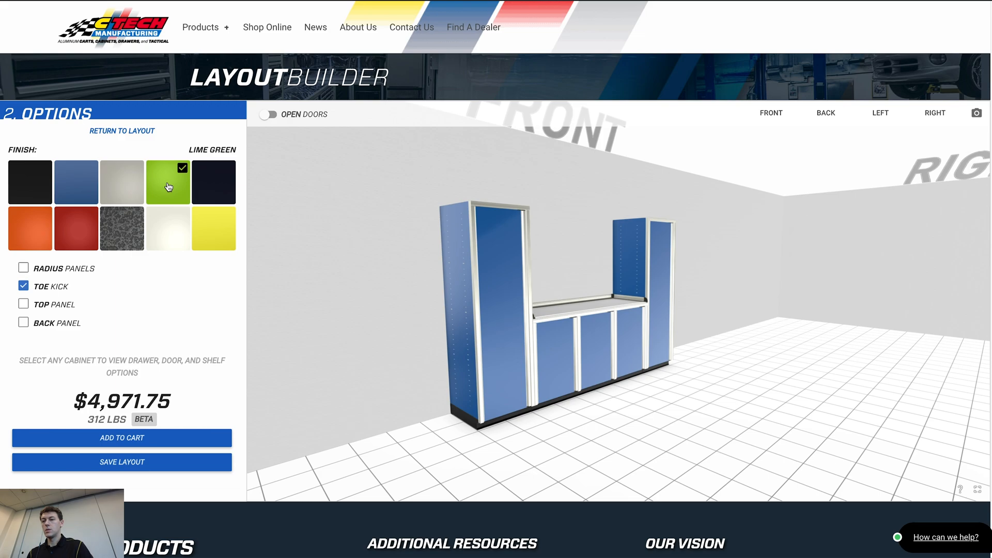
click(217, 236)
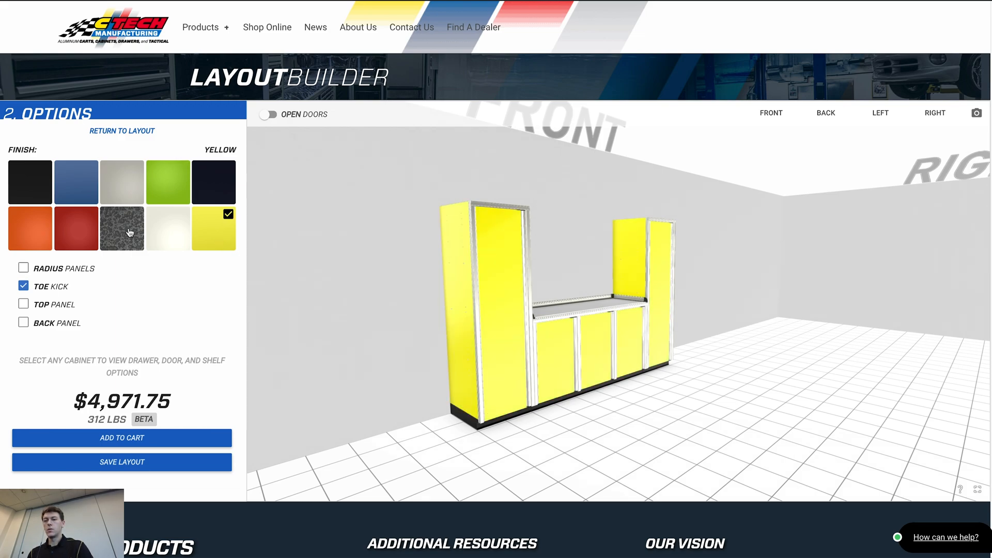
click(71, 237)
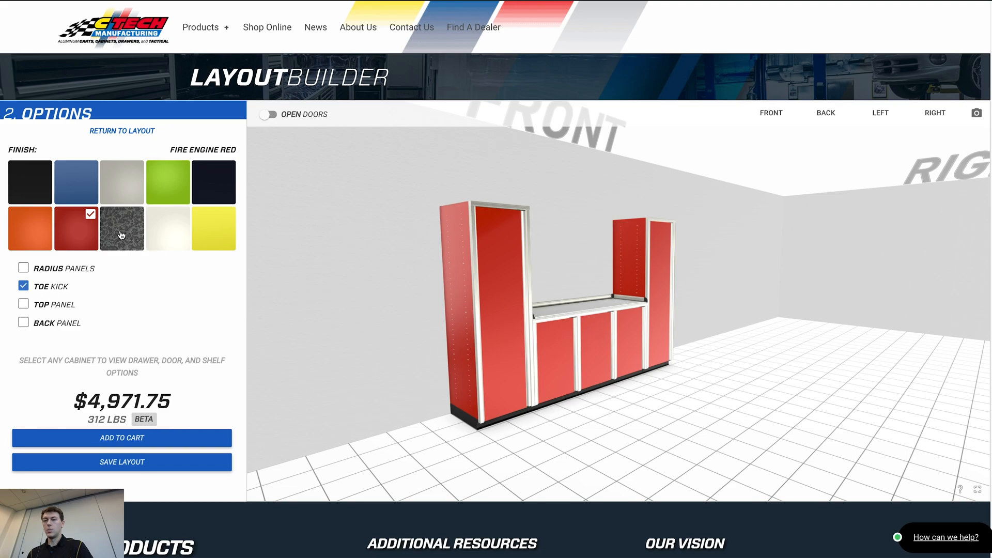
Try adding radius panels to the cabinets and compare them with the toe kick removed and restored
click(23, 268)
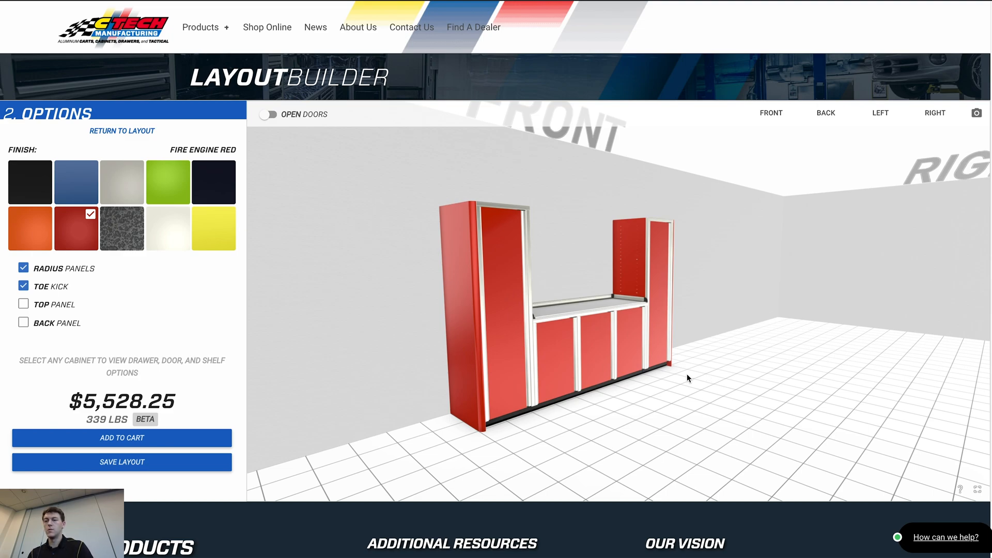
click(23, 286)
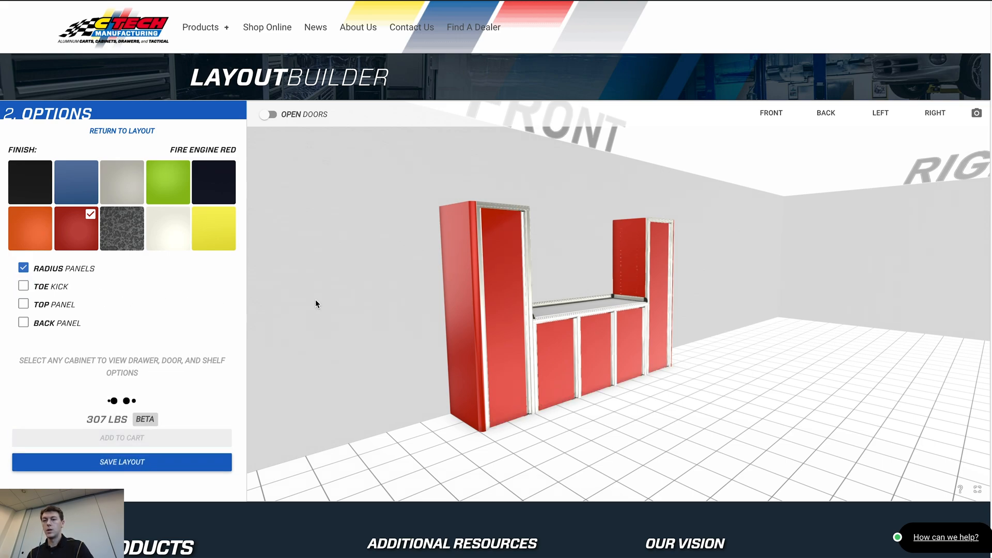
click(24, 287)
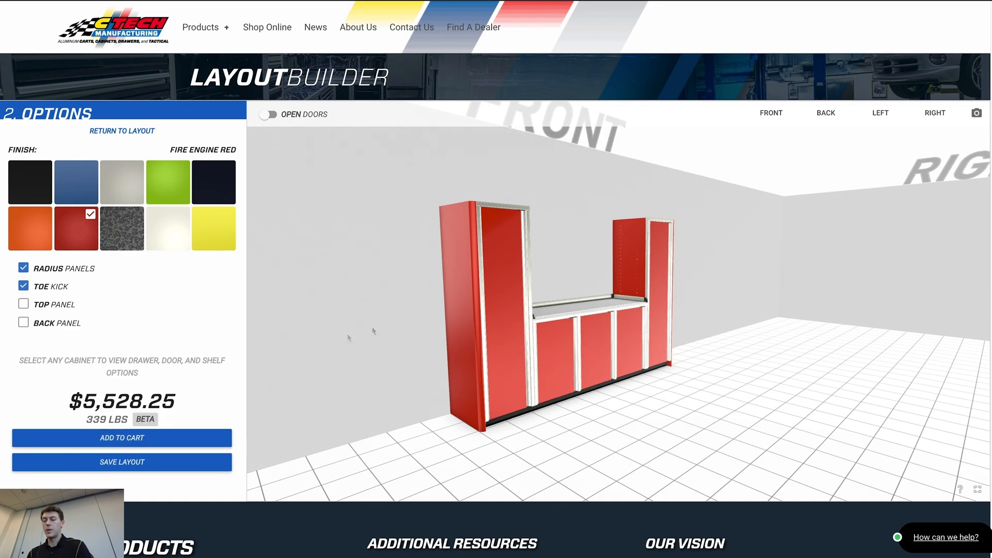
Try adding top panels to the closet cabinets and inspect them from above and from the front
drag(404, 228, 471, 247)
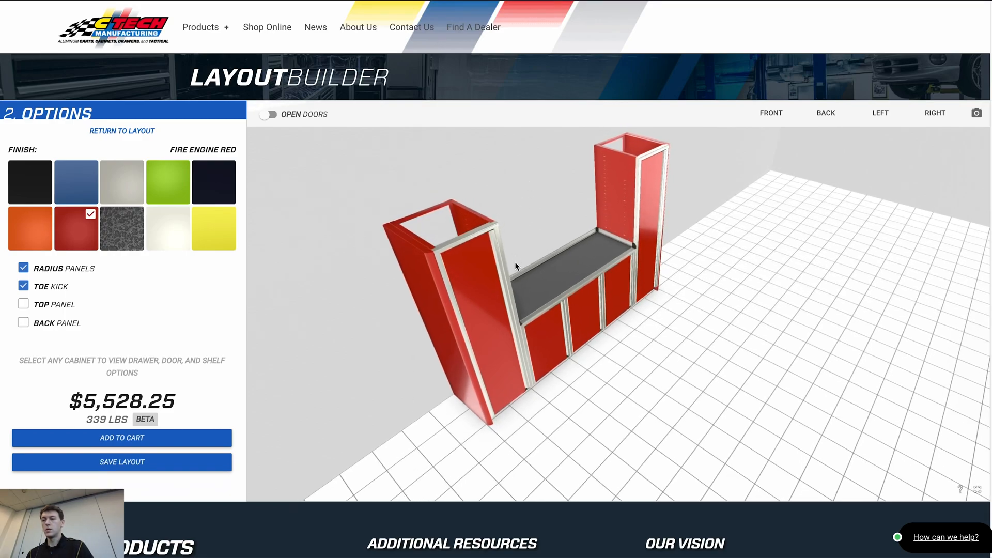
right_drag(515, 262, 514, 267)
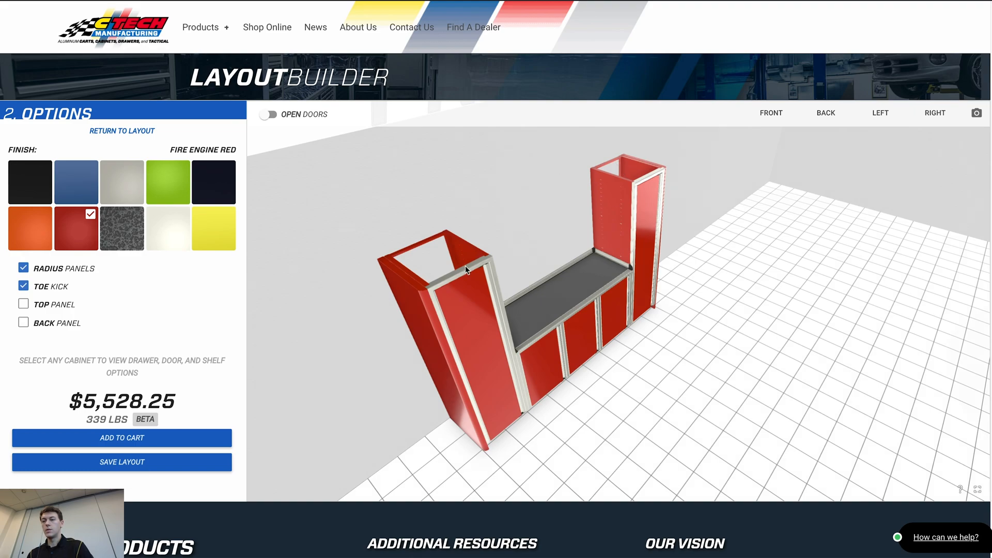
click(23, 304)
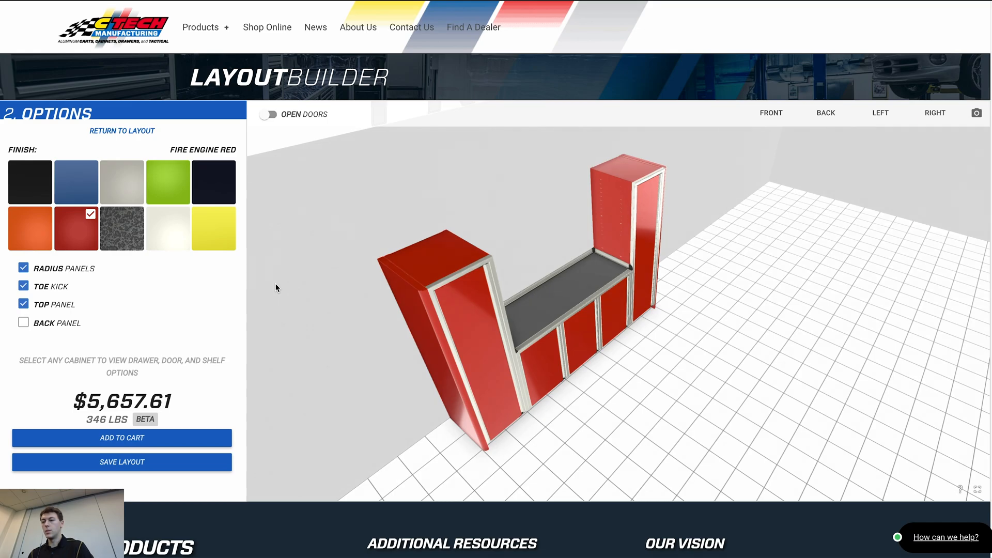
drag(653, 377, 628, 305)
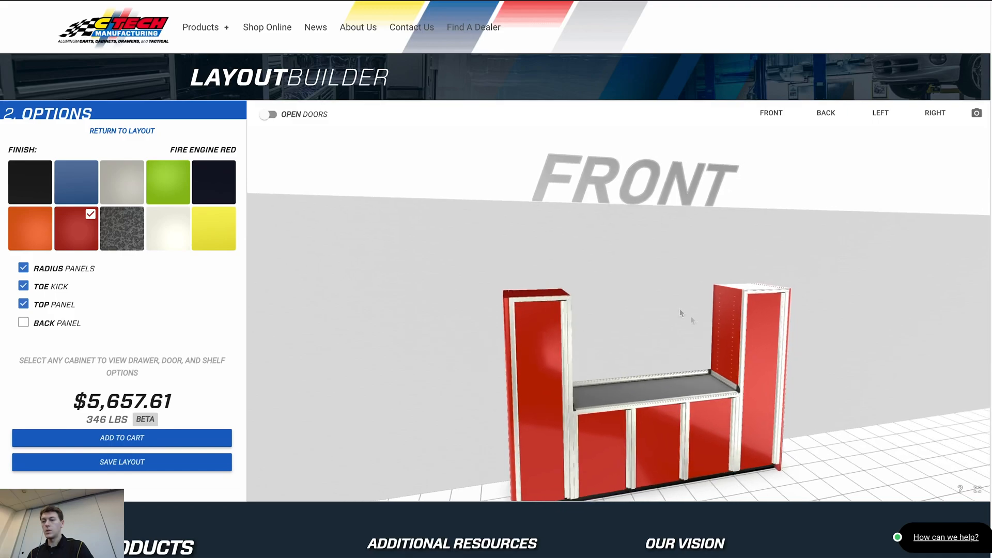
right_drag(680, 310, 663, 287)
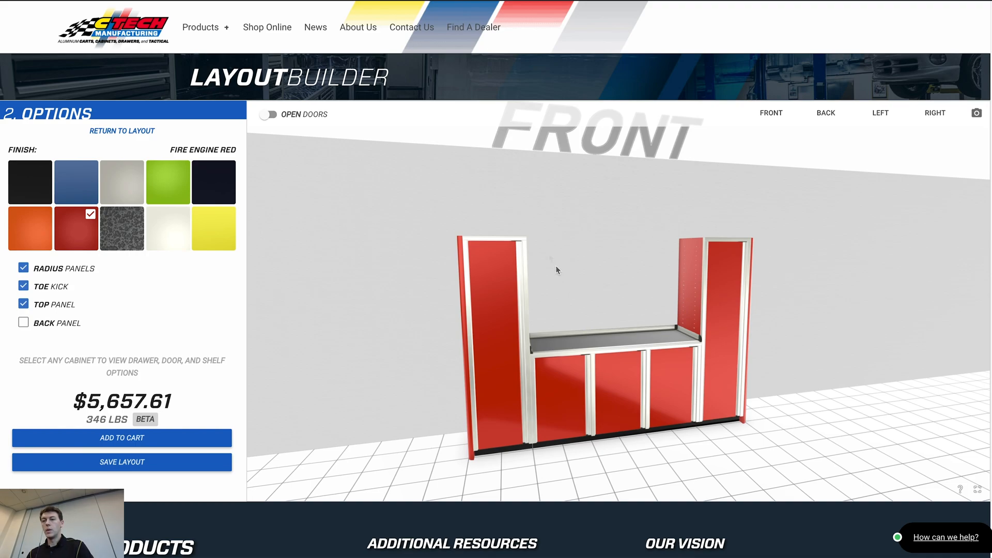
Return to the layout stage, reopen the options to check whether the selections are kept, and go back to the layout
click(120, 133)
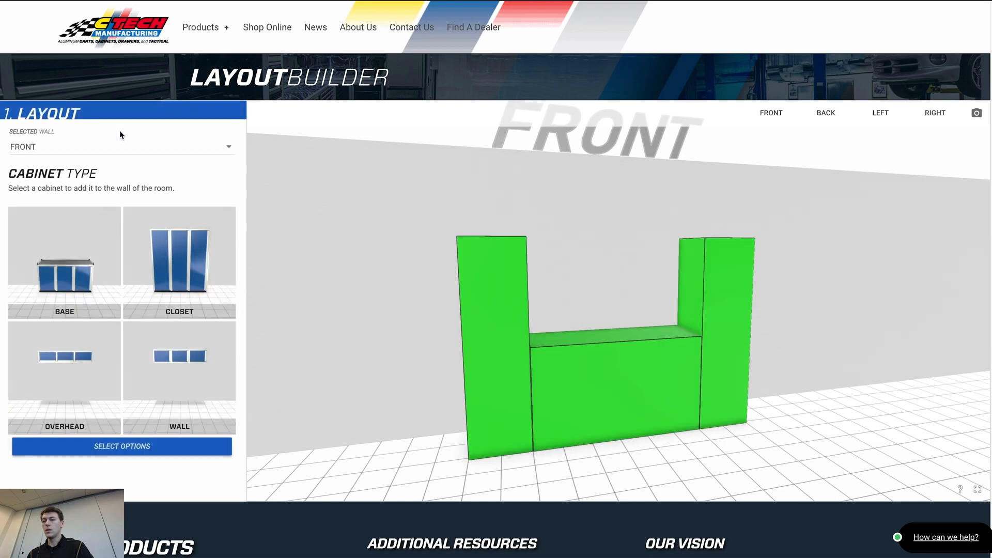
click(121, 448)
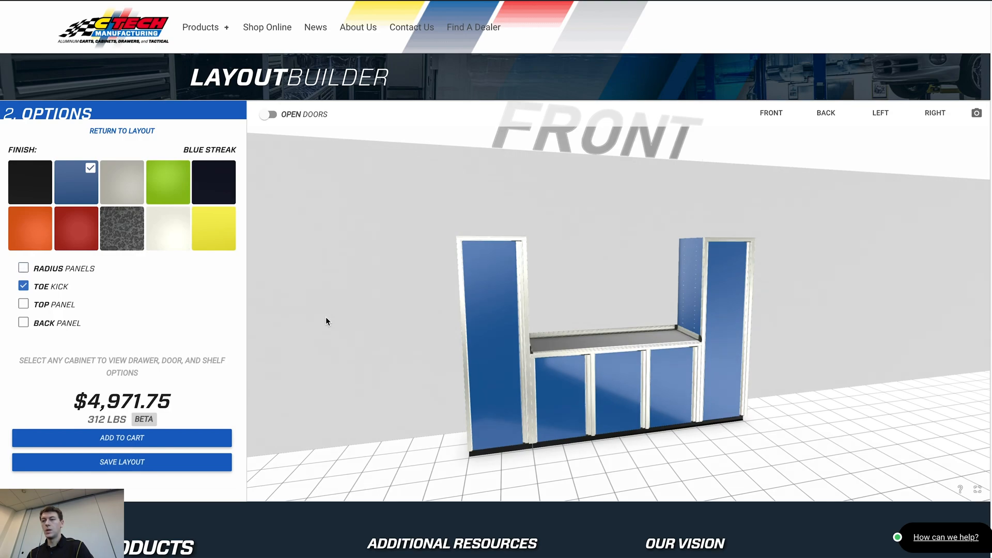
click(122, 130)
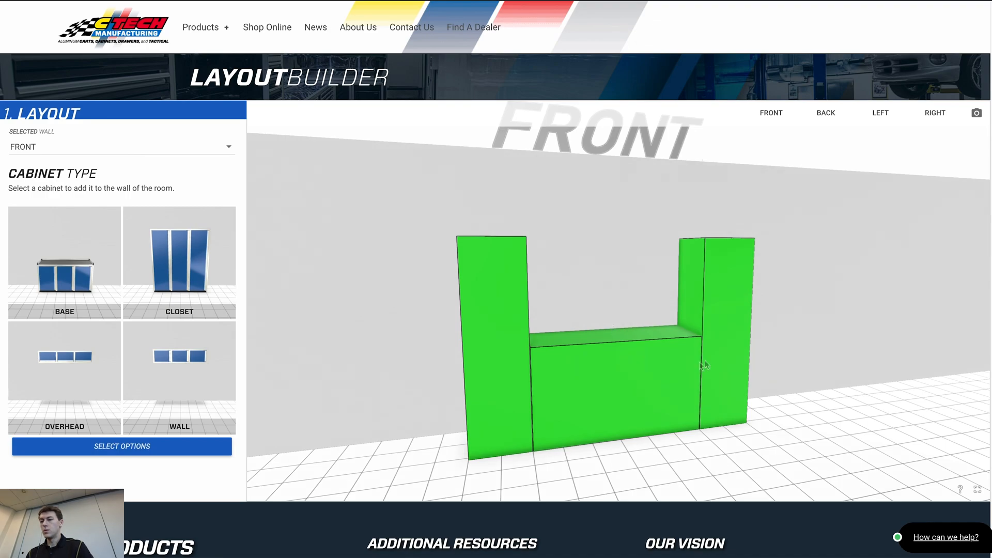
View the Front wall head-on up close and reopen the options to inspect the cabinets
mouse_move(810, 377)
mouse_down()
mouse_move(821, 406)
mouse_move(815, 361)
mouse_up()
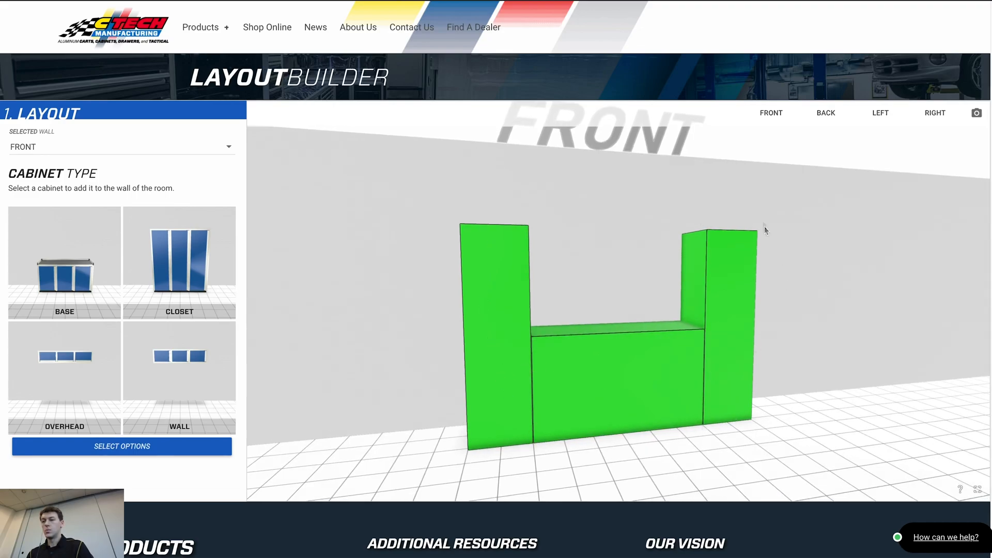
click(771, 113)
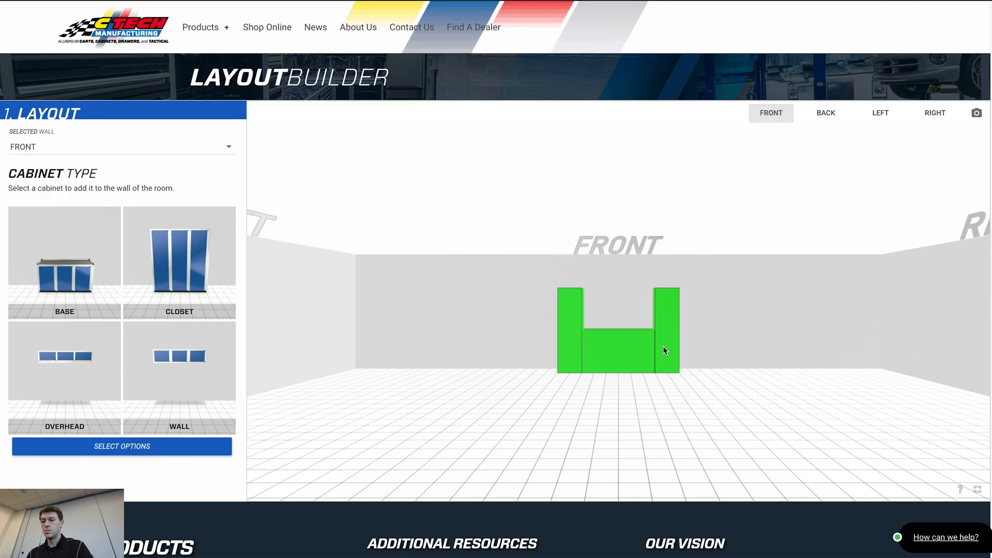
scroll(662, 347, up, 5)
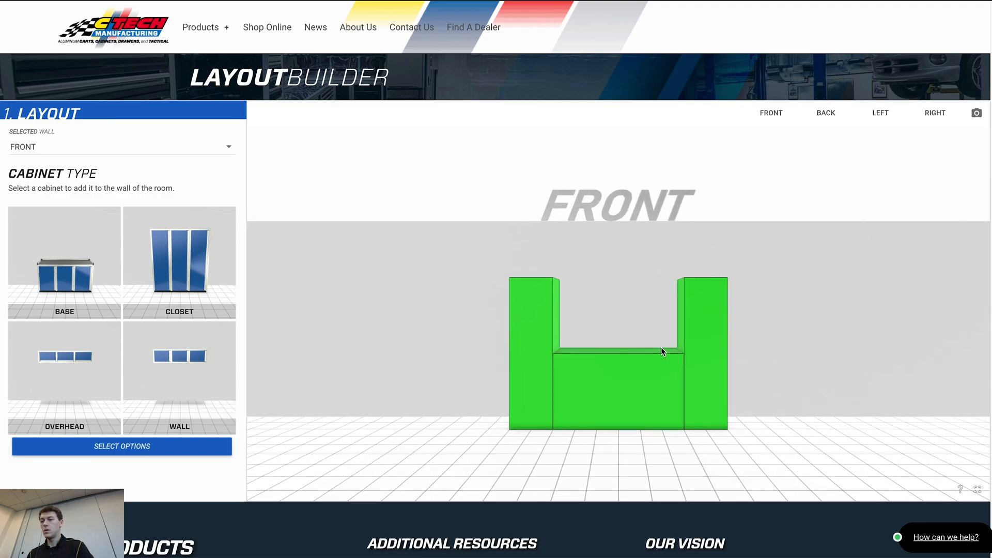
scroll(662, 347, up, 4)
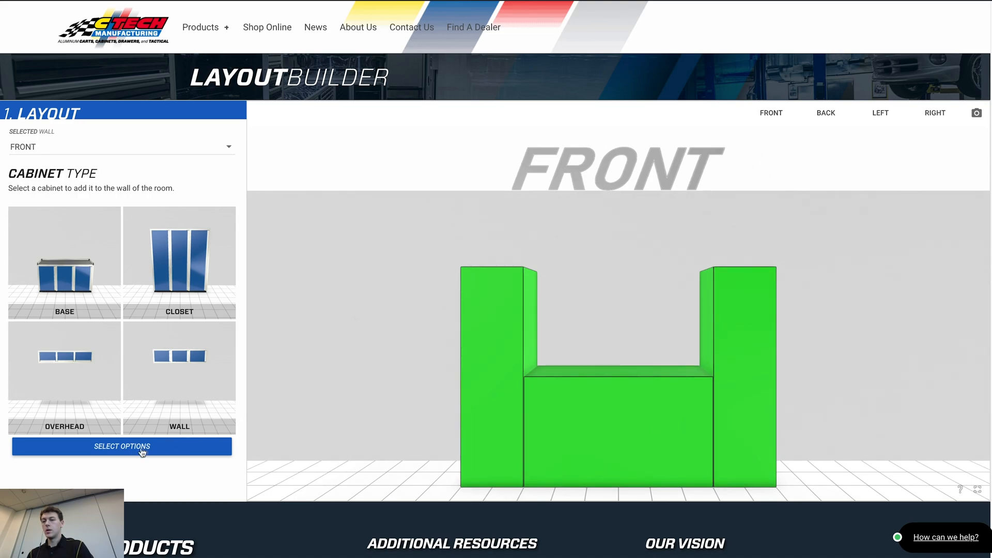
click(116, 447)
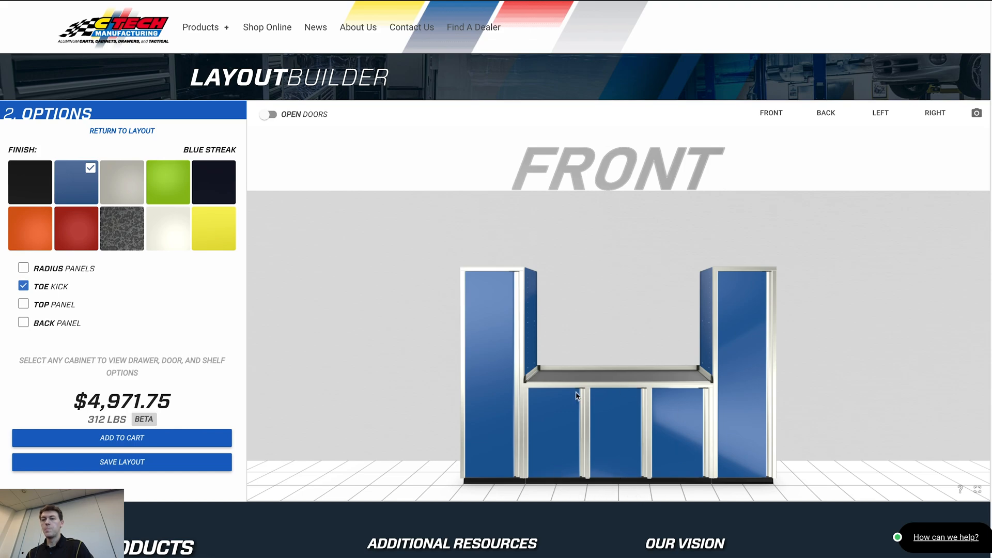
Return to the layout, set the left closet cabinet's width to 48 inches, and move it left until it sits flush against the base cabinet
click(138, 133)
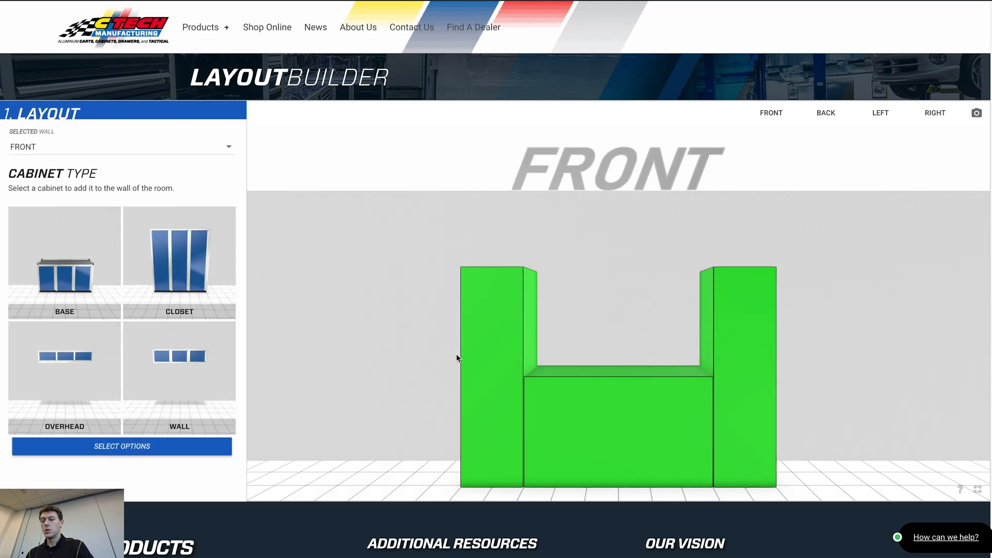
click(475, 363)
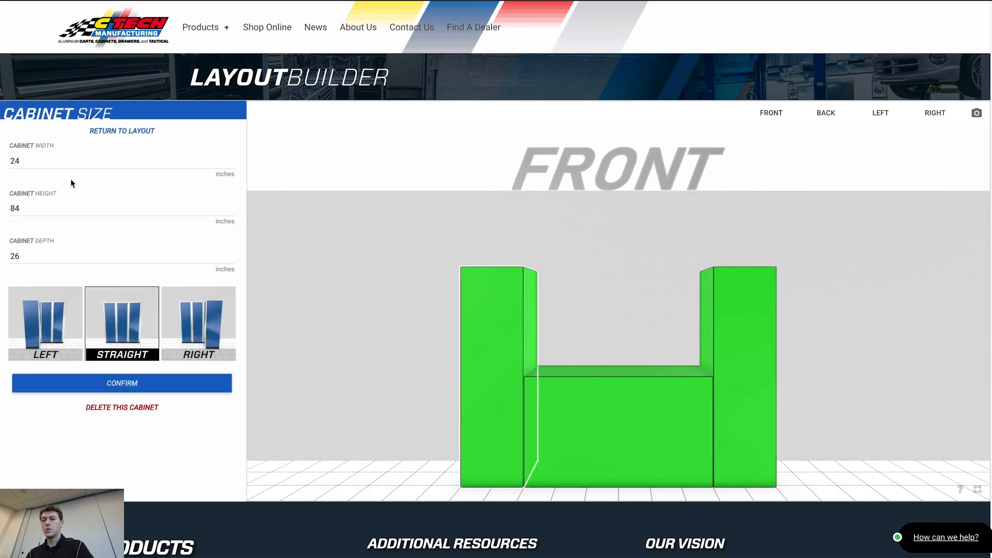
double_click(35, 160)
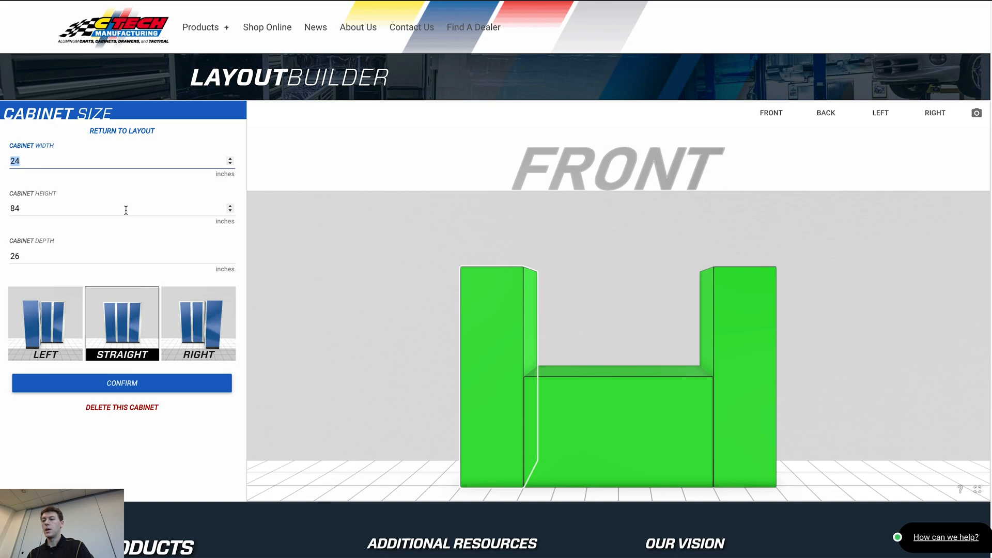
text(48)
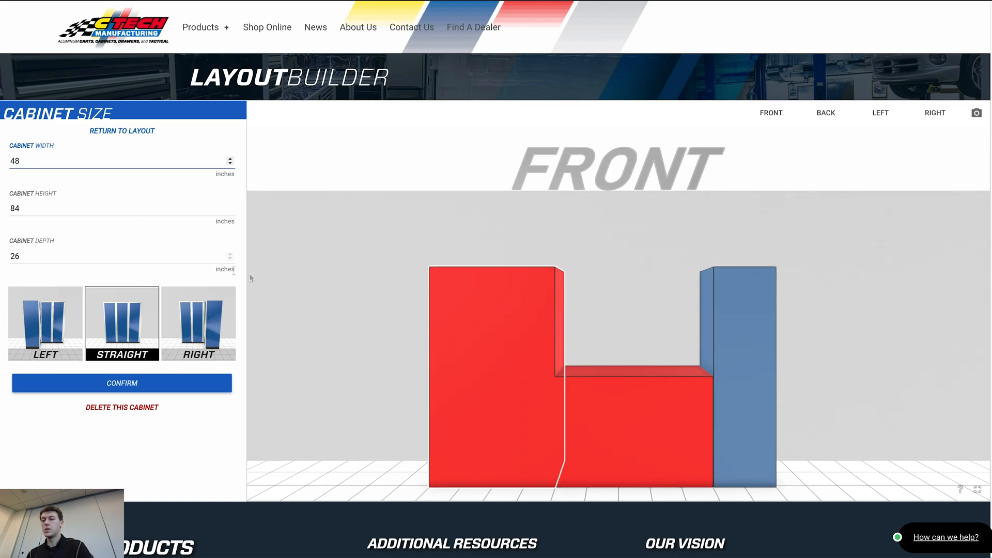
mouse_move(470, 337)
mouse_down()
mouse_move(440, 338)
mouse_move(456, 340)
mouse_up()
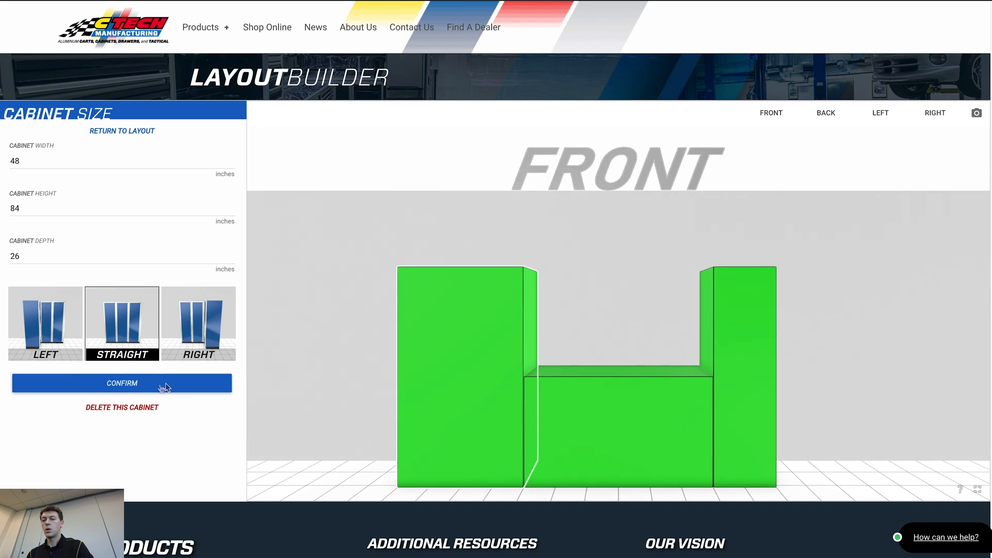
click(118, 389)
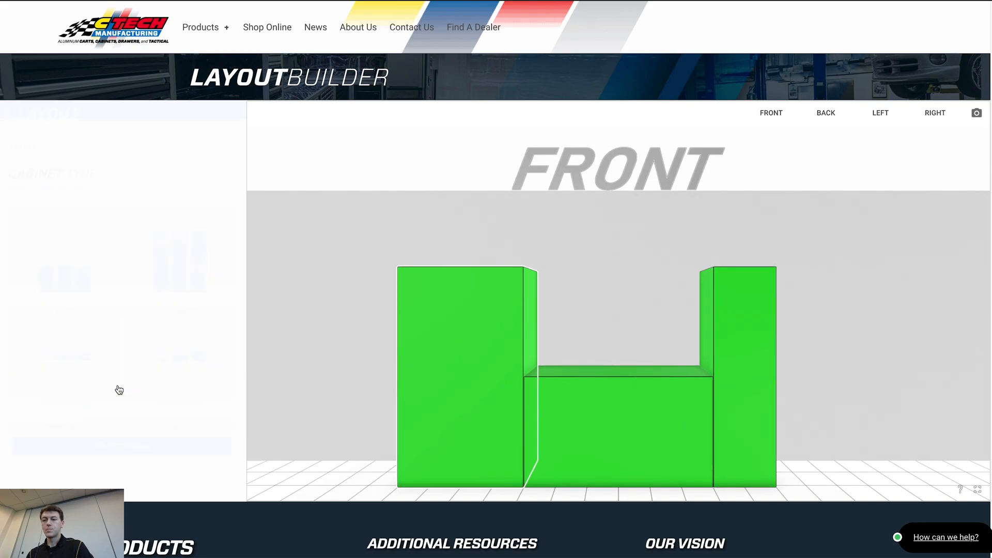
Reopen the options stage and view the opening settings of the base cabinet and the narrow closet cabinet
click(128, 447)
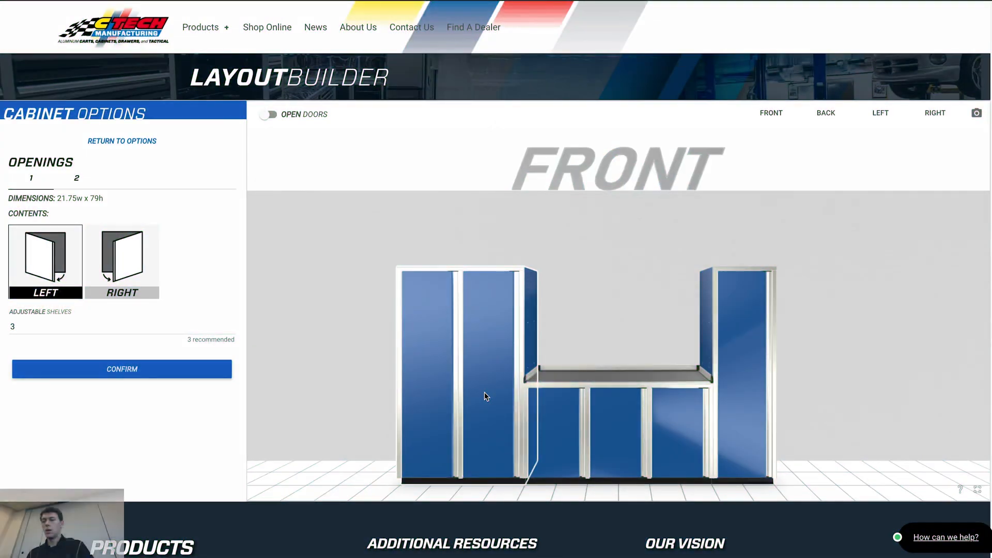
click(565, 416)
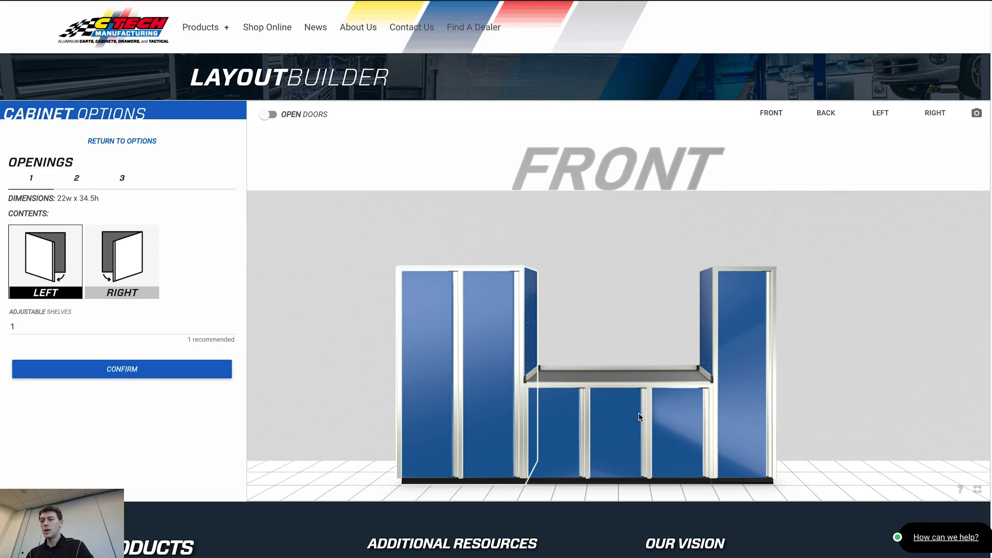
click(746, 357)
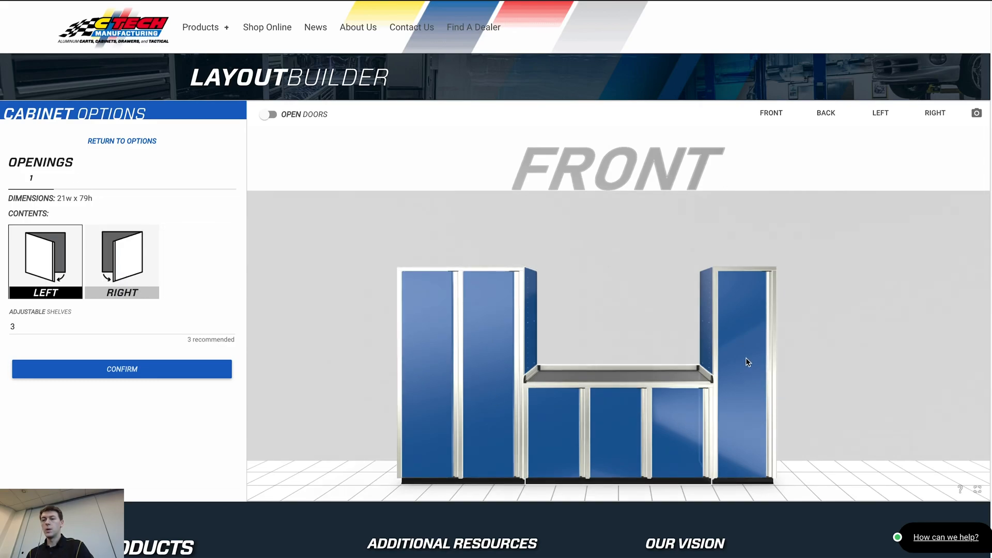
Set the door of the wide closet cabinet's second opening to Right
click(486, 371)
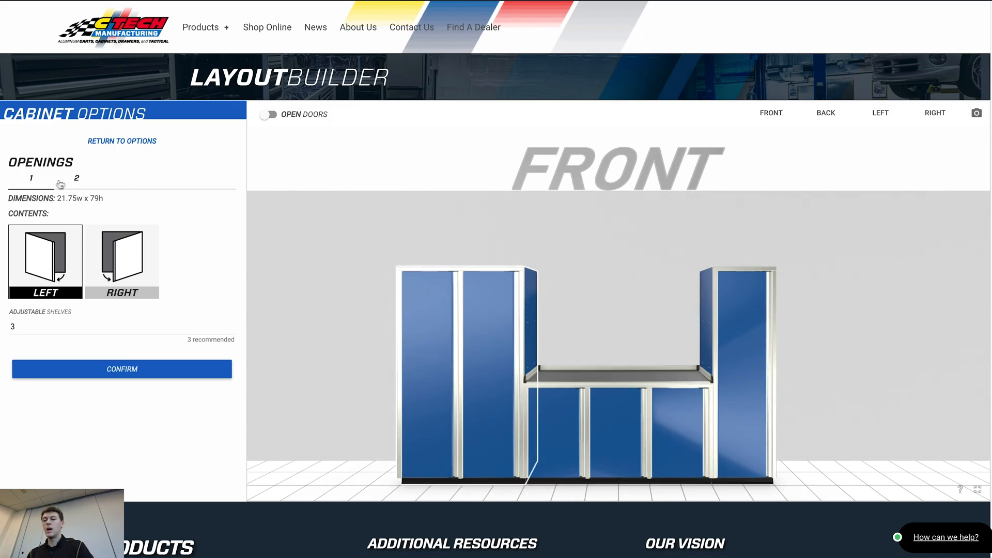
click(74, 180)
click(36, 183)
click(80, 184)
click(48, 183)
click(78, 184)
click(128, 266)
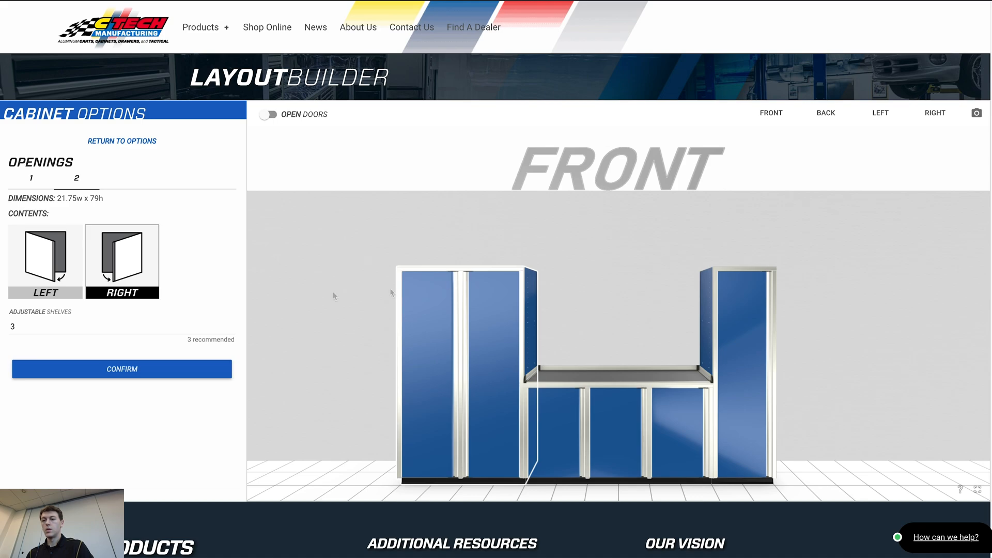
Check the adjustable shelves setting, then view the cabinet interiors with the doors open and close them again
click(25, 326)
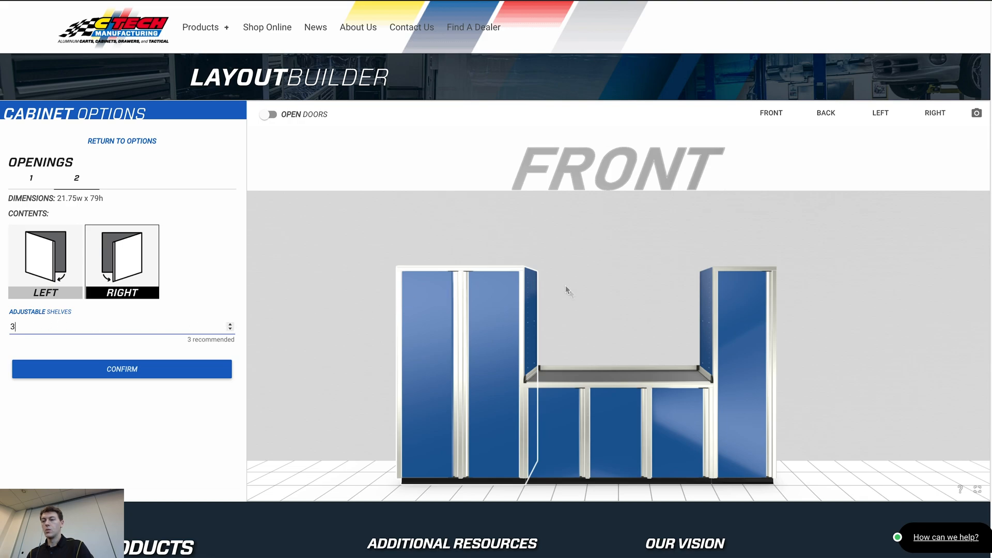
click(269, 114)
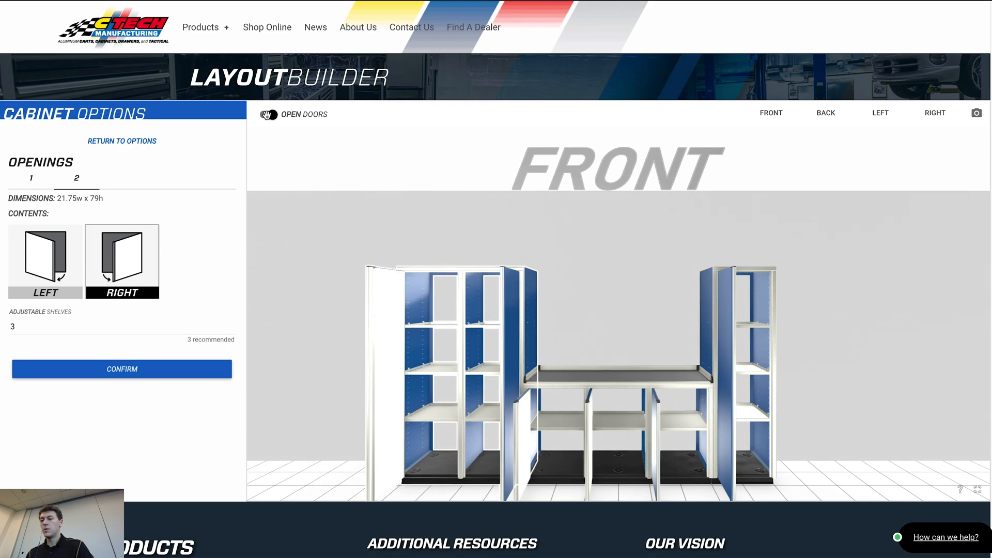
click(268, 115)
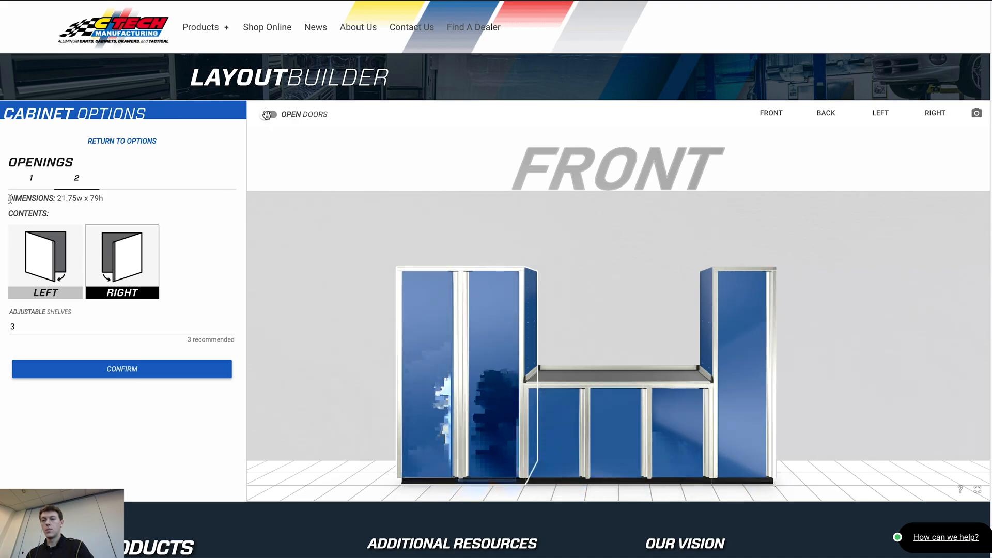
Review the dimensions and compare the door settings of the wide closet cabinet's two openings
drag(10, 198, 103, 199)
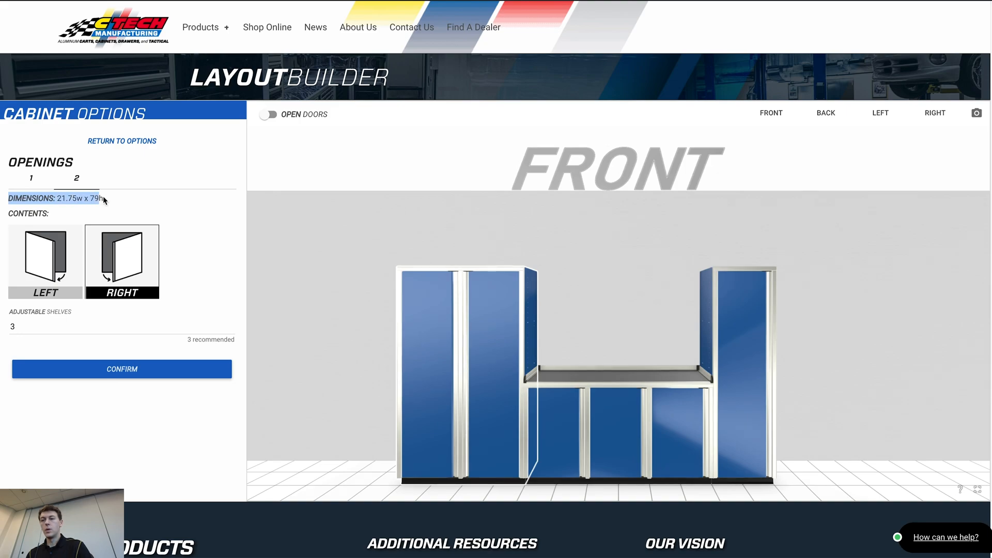
click(104, 199)
click(40, 180)
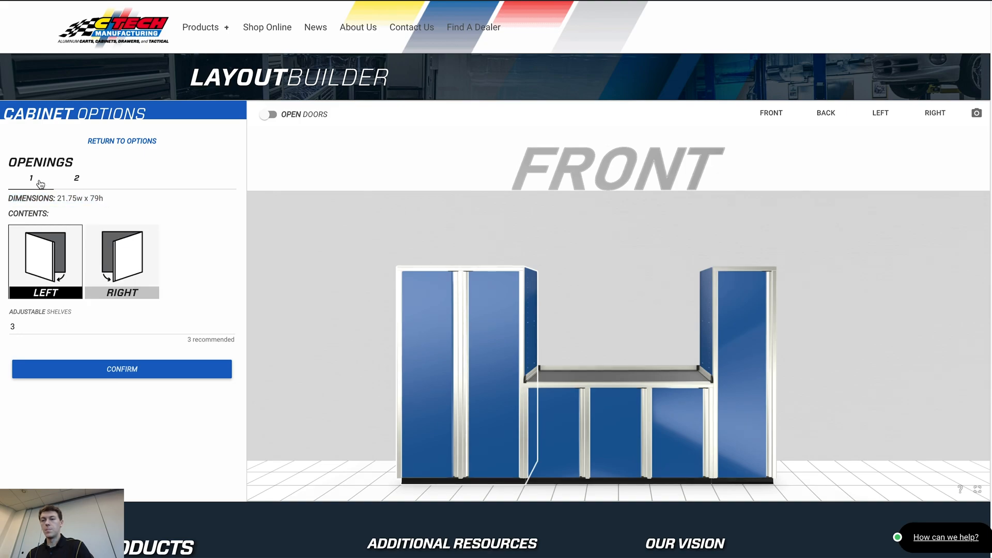
click(76, 182)
click(35, 183)
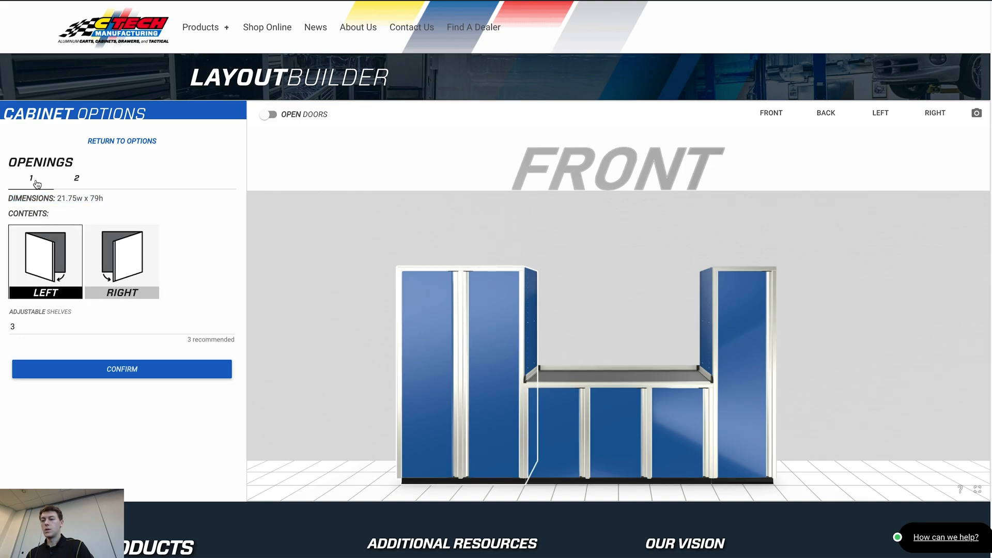
click(71, 183)
click(39, 183)
click(78, 180)
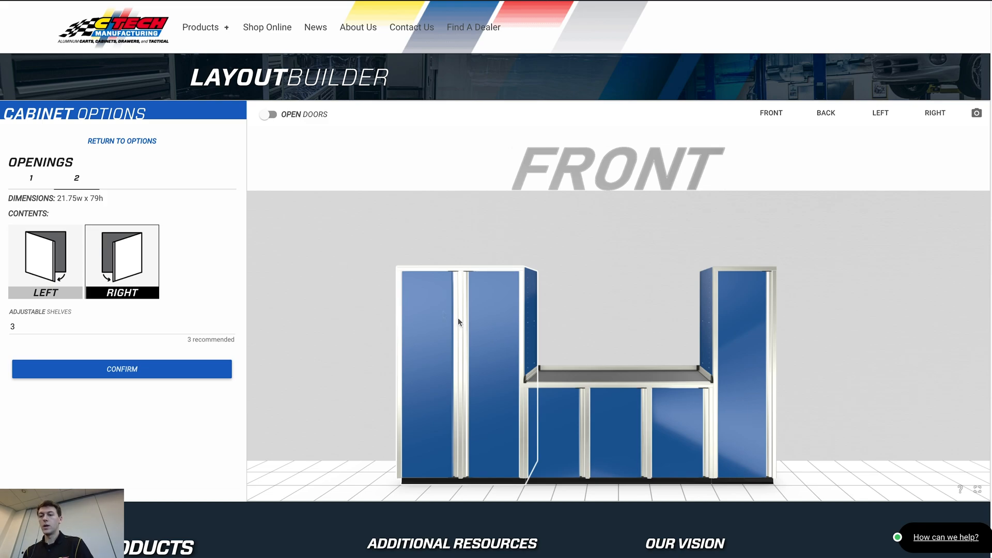
click(50, 179)
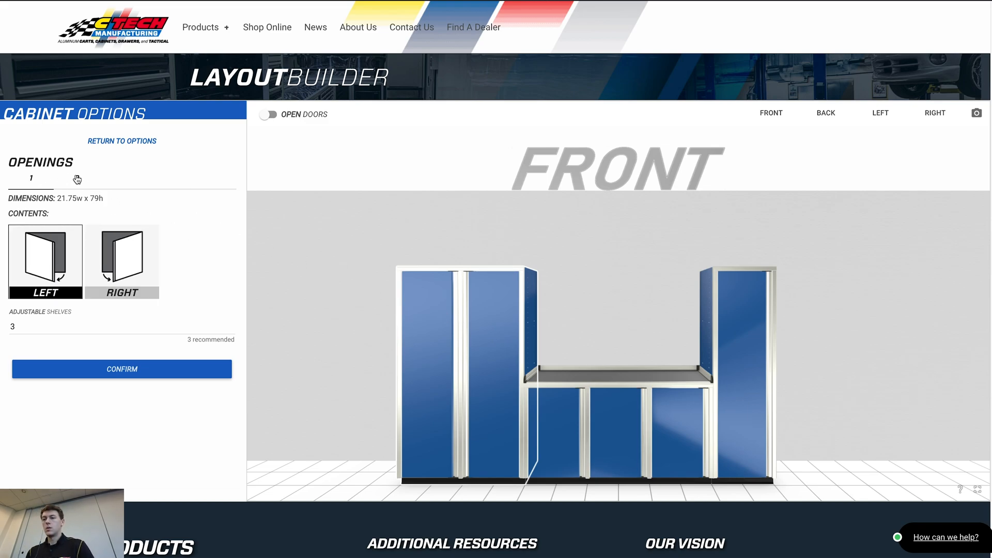
click(77, 179)
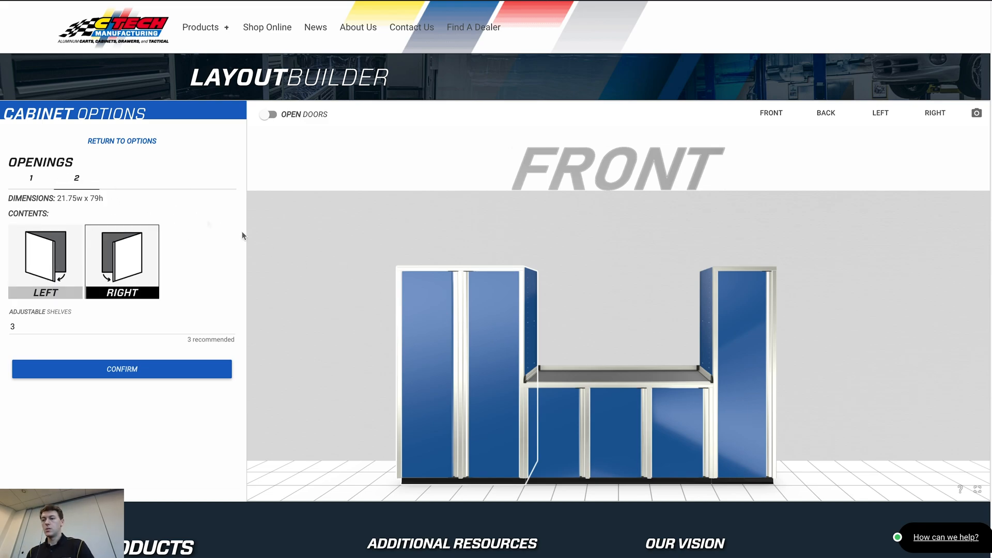
Fit the base cabinet's second opening with drawers and check that opening's dimensions
click(631, 421)
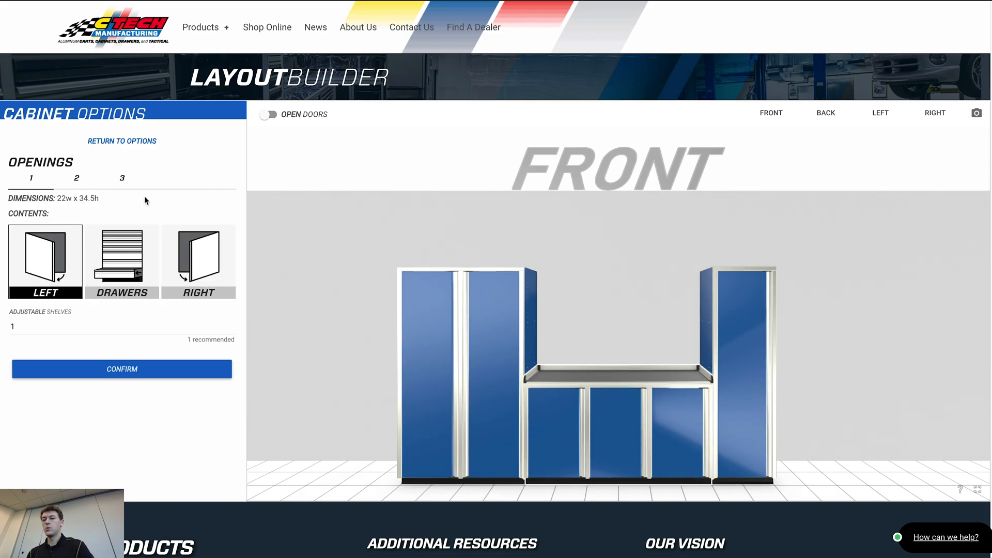
click(79, 179)
click(123, 179)
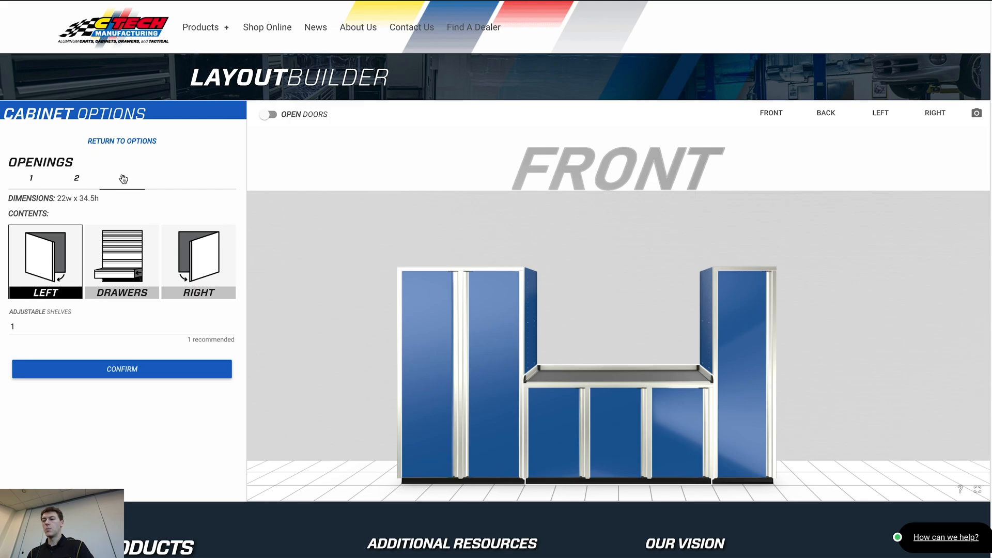
click(88, 180)
click(44, 180)
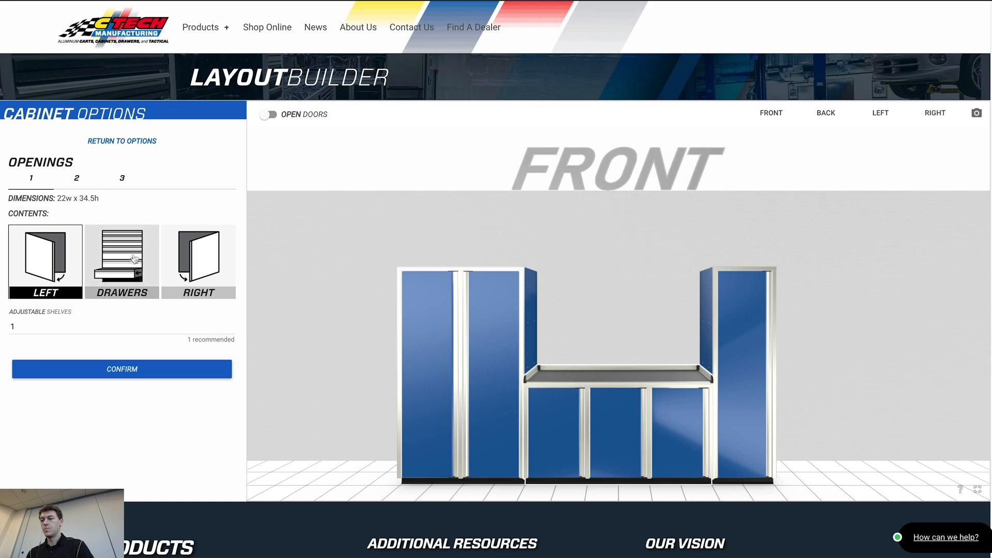
click(77, 178)
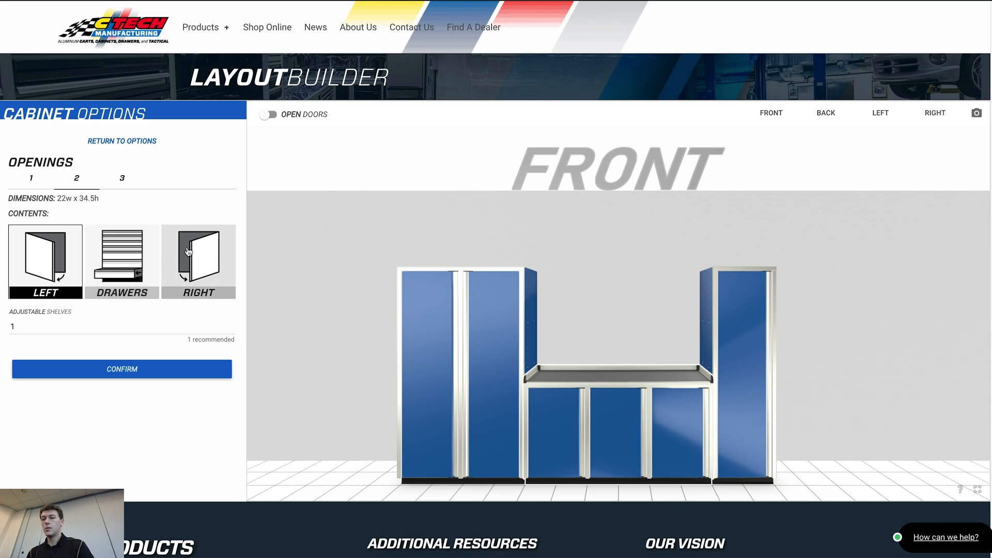
click(129, 266)
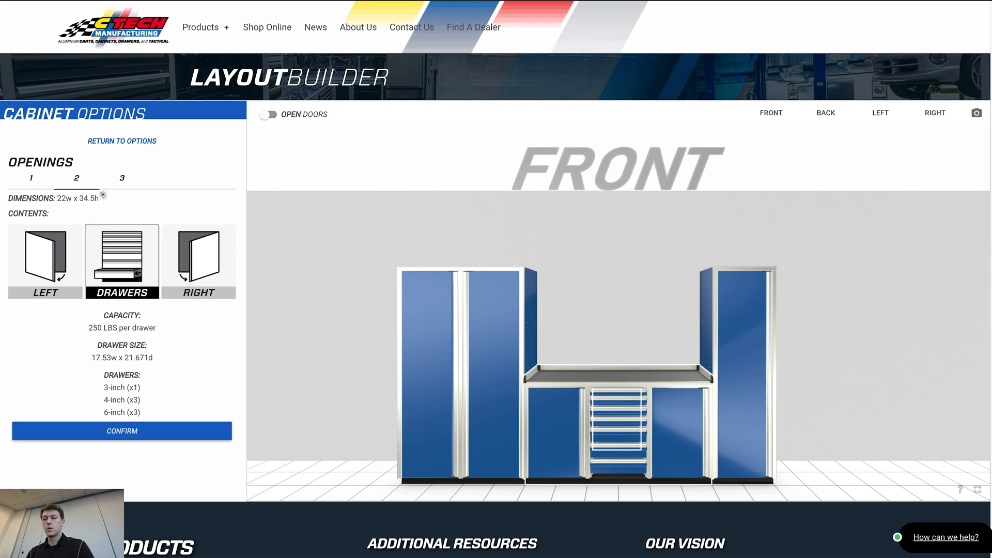
drag(99, 198, 9, 197)
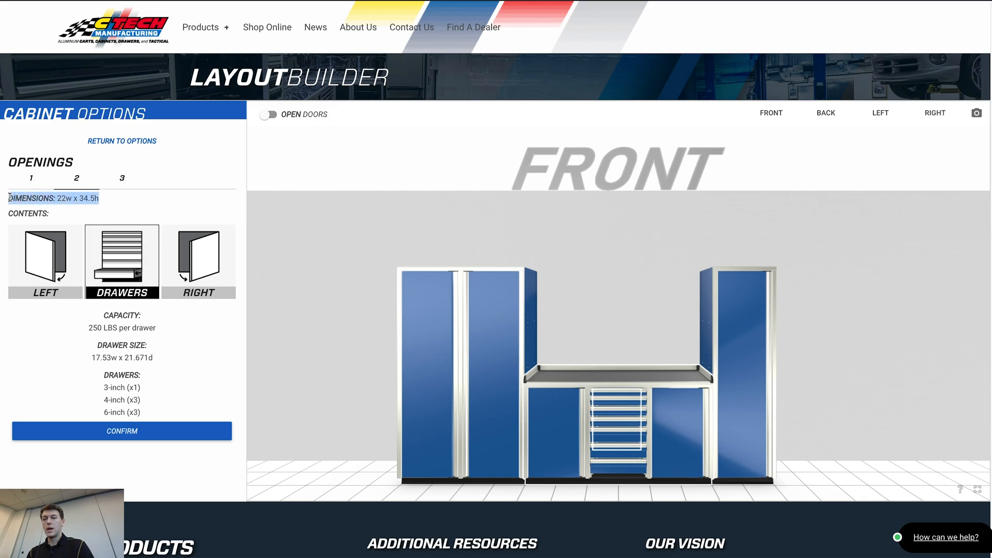
click(116, 206)
Set the doors of the base cabinet's third opening and the narrow closet cabinet to Right, and return to the general options
click(122, 179)
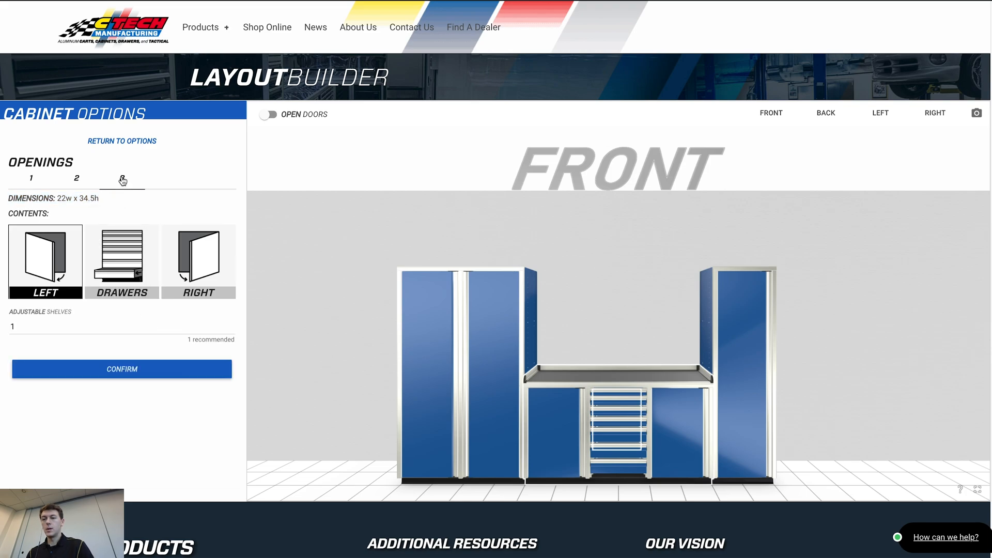
click(205, 265)
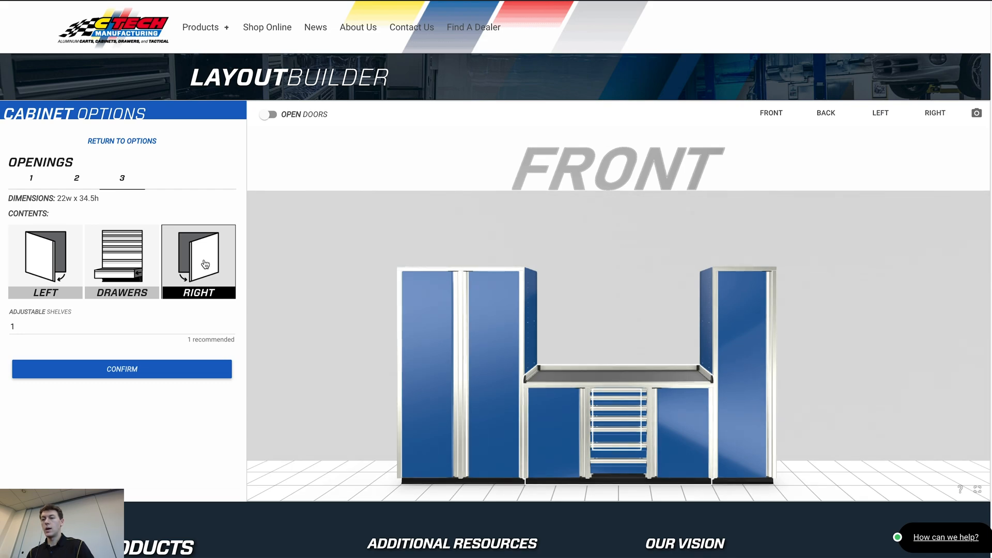
click(749, 324)
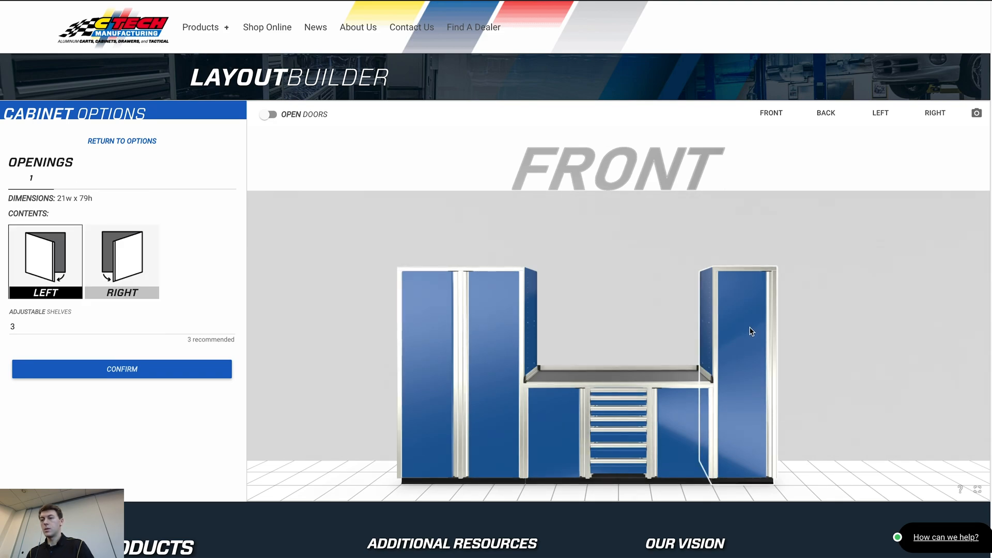
click(124, 261)
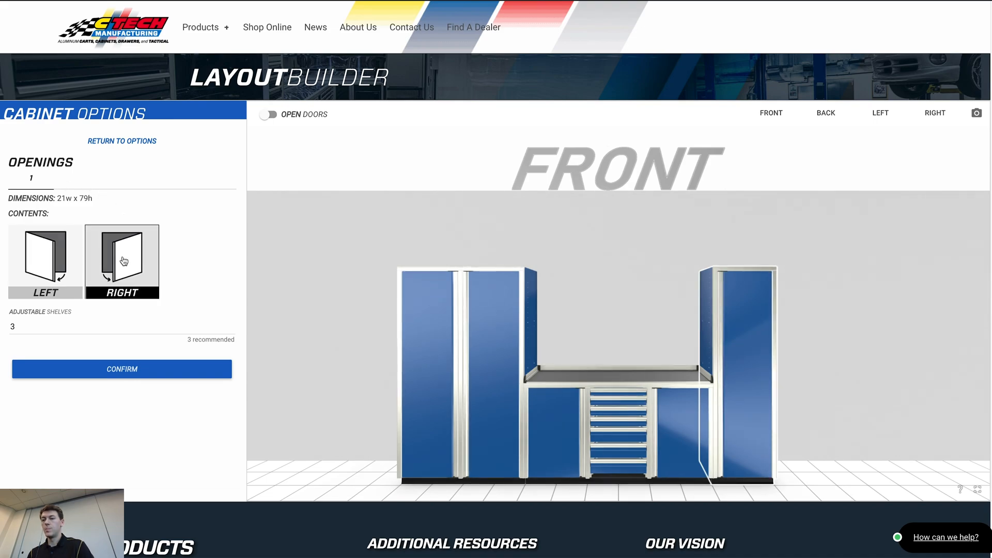
click(363, 376)
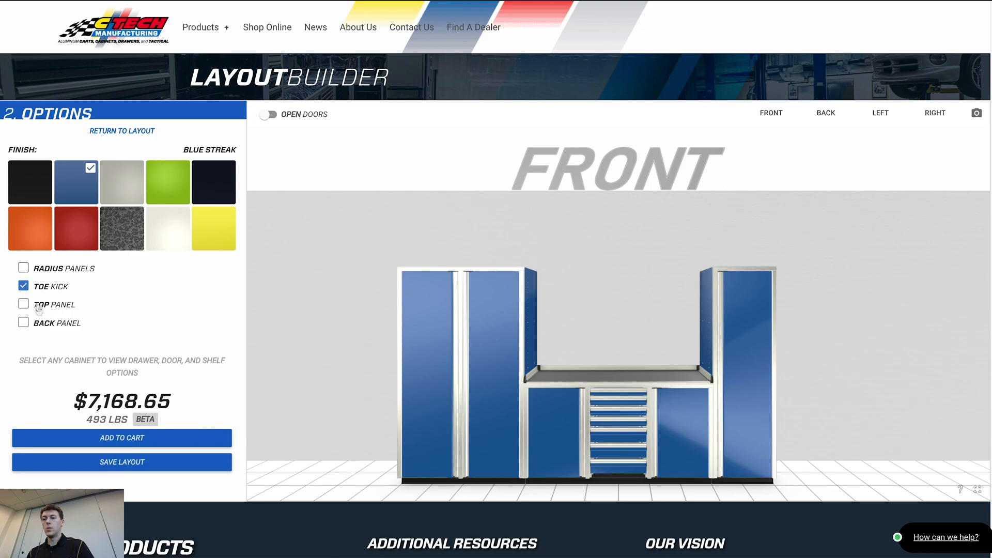
Apply the Fire Engine Red finish with radius panels to the cabinets, and check the layout's price and weight
click(76, 236)
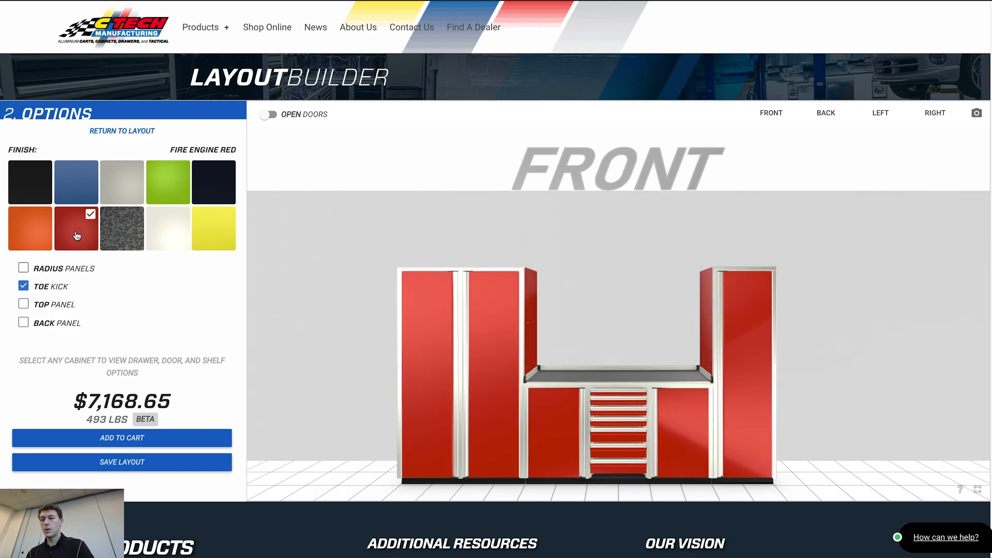
click(24, 269)
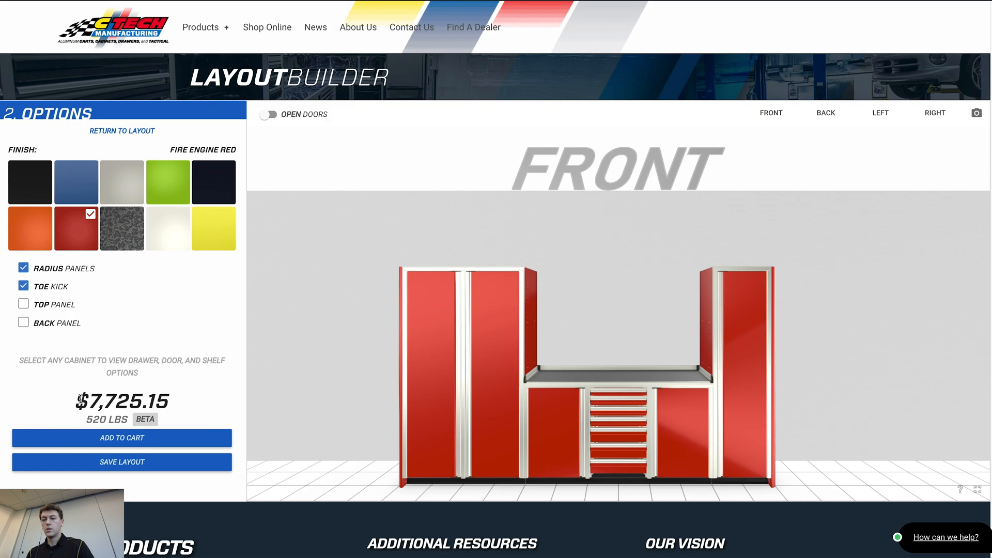
drag(80, 401, 185, 396)
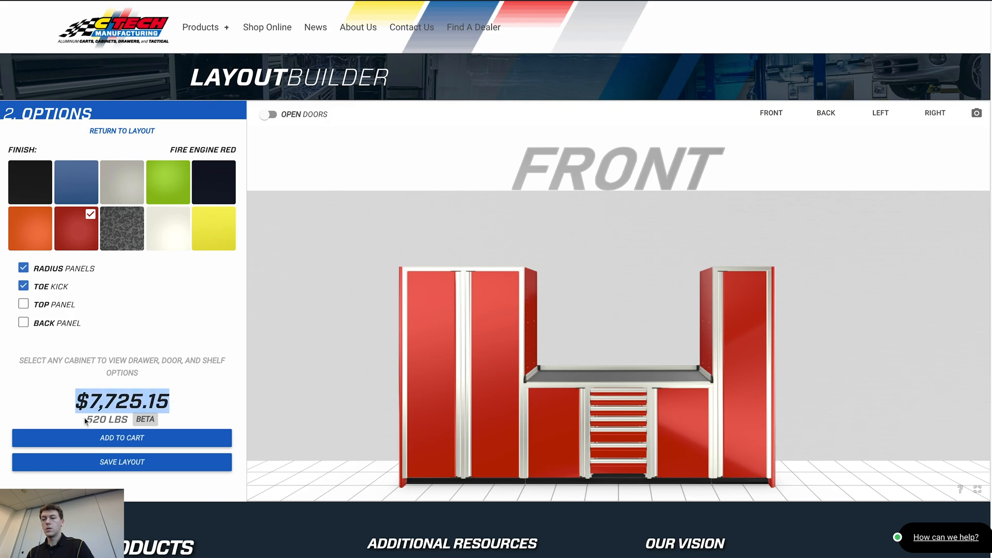
drag(86, 420, 155, 420)
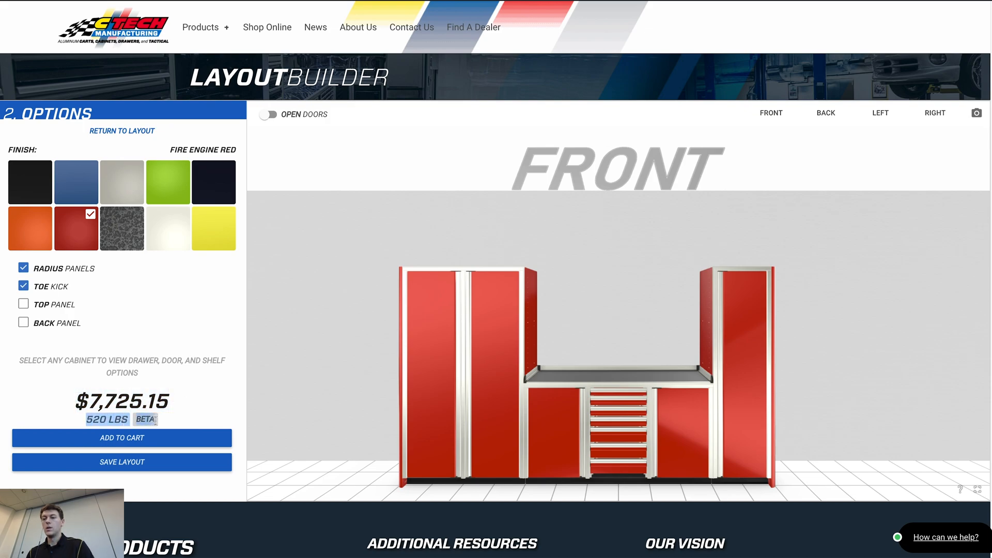
Review the layout's beta weight estimate
click(165, 422)
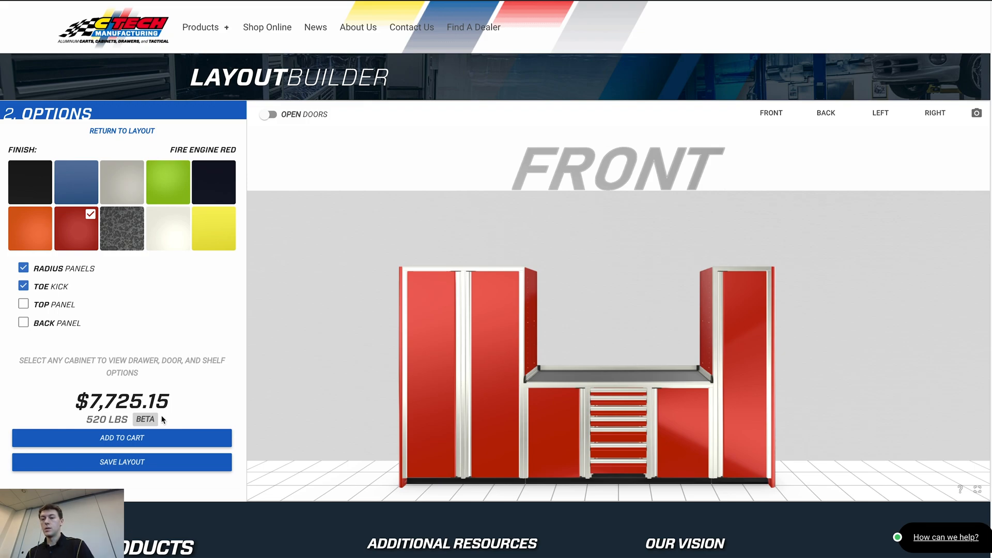
drag(162, 419, 80, 423)
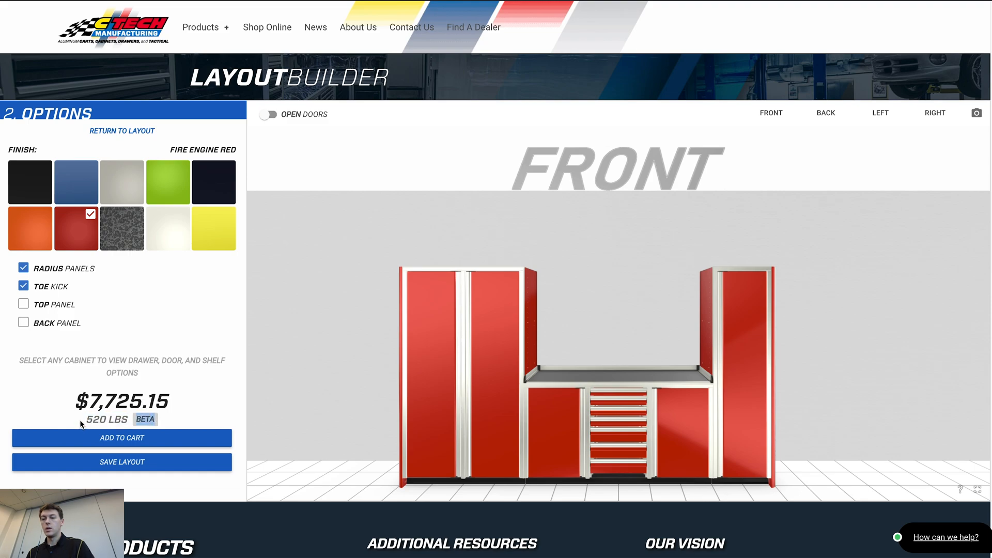
click(162, 421)
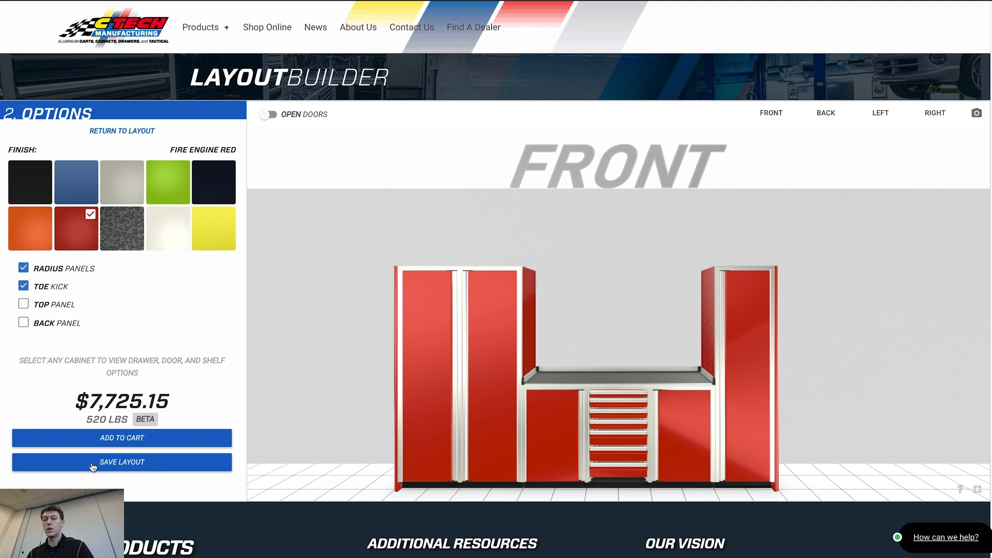
Open the layout's save form to review its name and e-mail fields, and cancel without saving
click(126, 466)
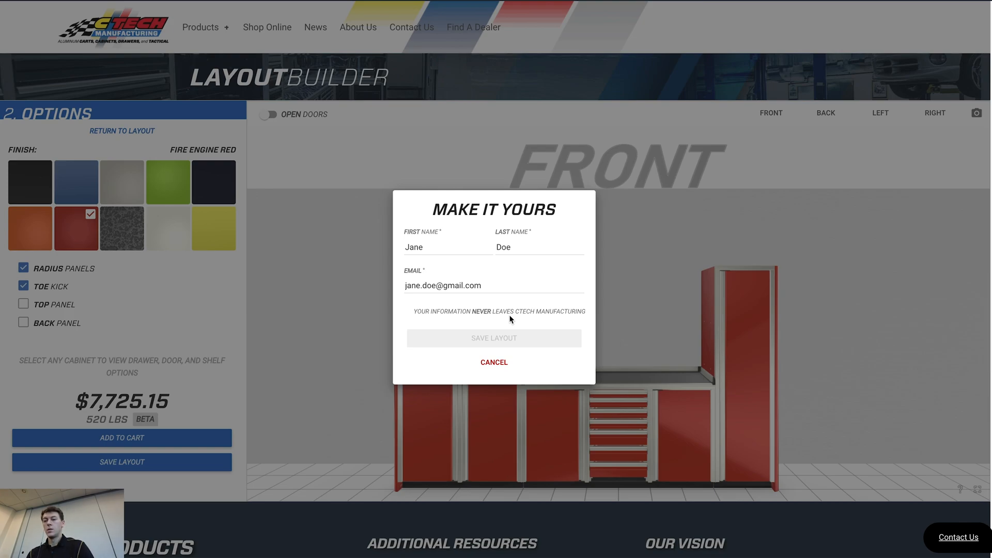
click(493, 363)
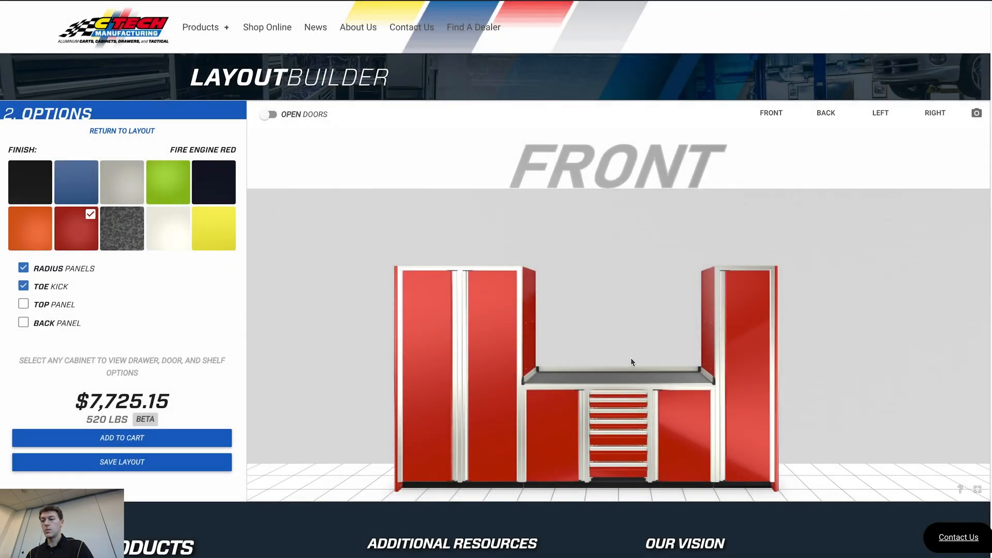
Show the layout in full screen and examine it at an angle toward the narrow closet cabinet
scroll(630, 358, down, 3)
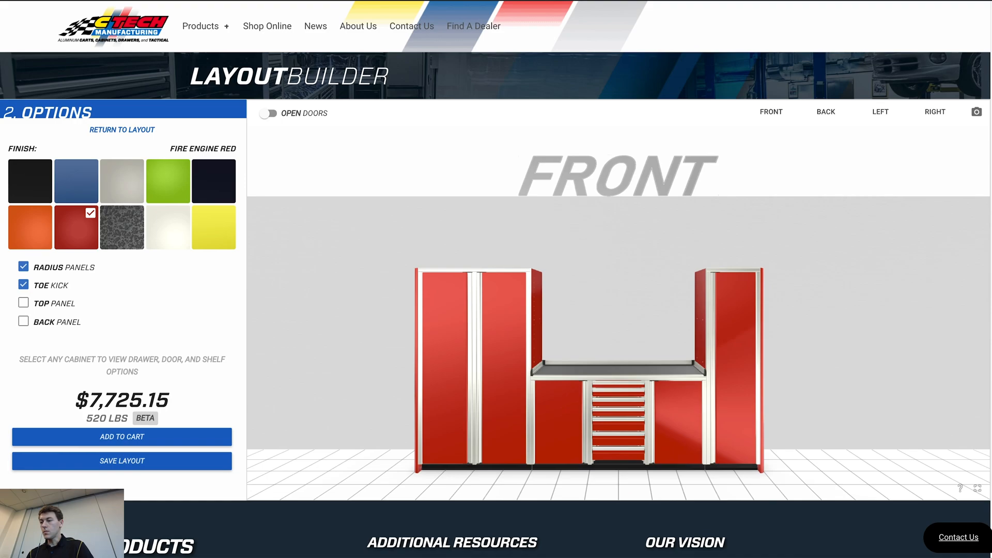
scroll(978, 480, down, 1)
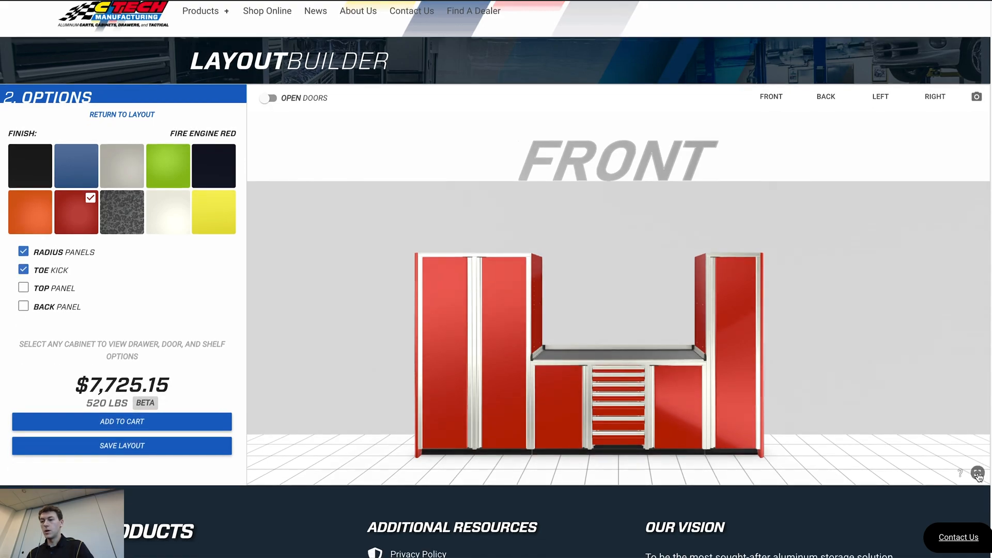
scroll(979, 476, down, 1)
click(978, 461)
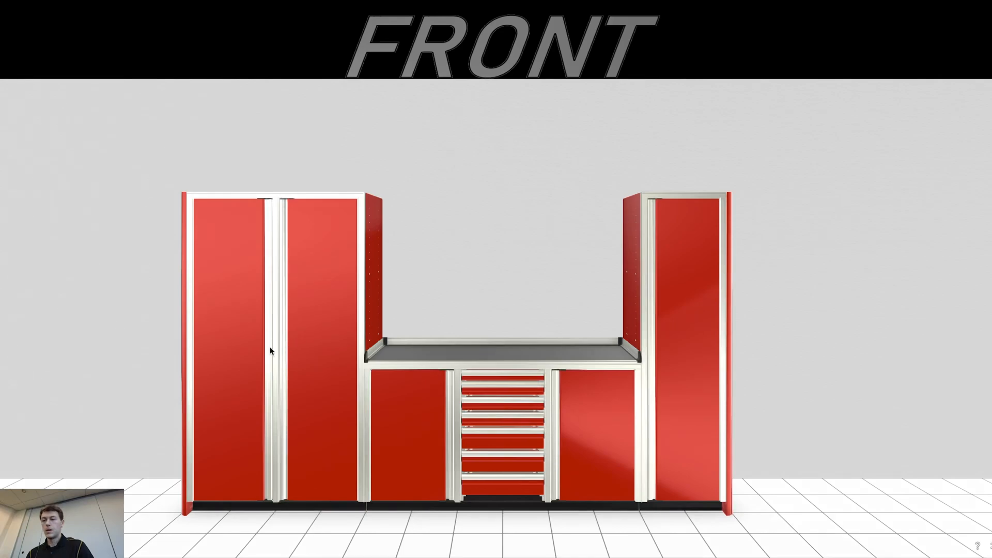
drag(392, 345, 114, 328)
right_drag(516, 243, 663, 215)
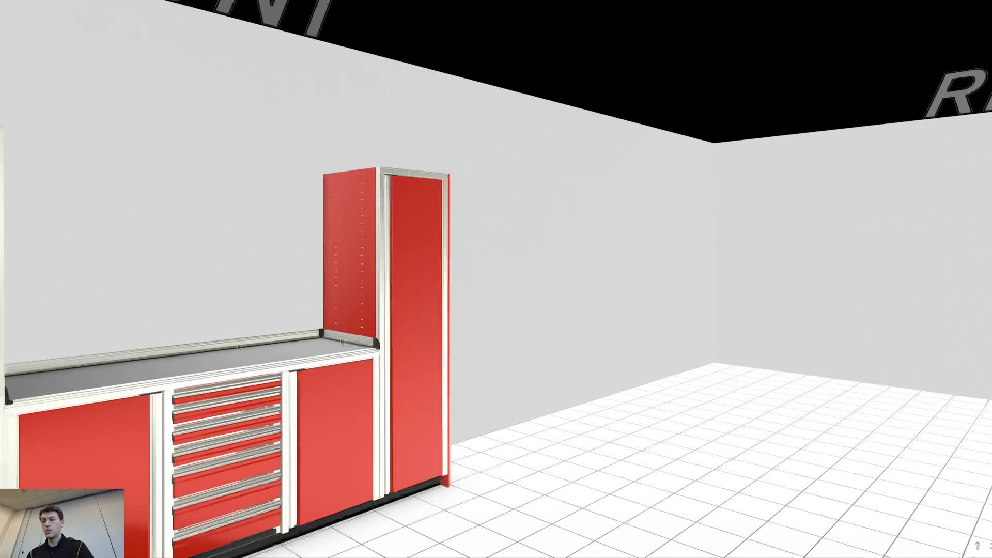
Examine the whole cabinet row from the wide closet cabinet's end, including its radius side panel, and exit full screen
right_drag(174, 354, 800, 117)
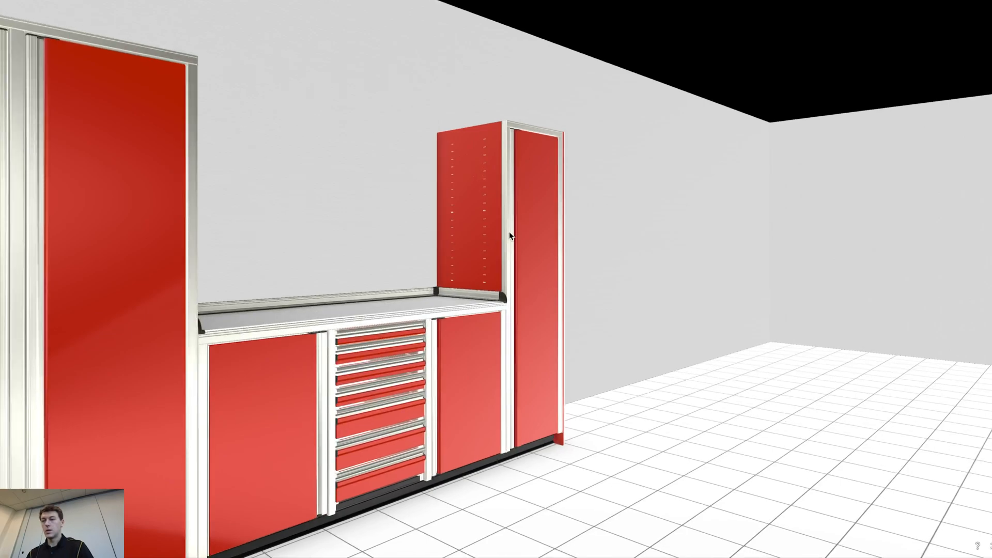
right_drag(750, 175, 831, 163)
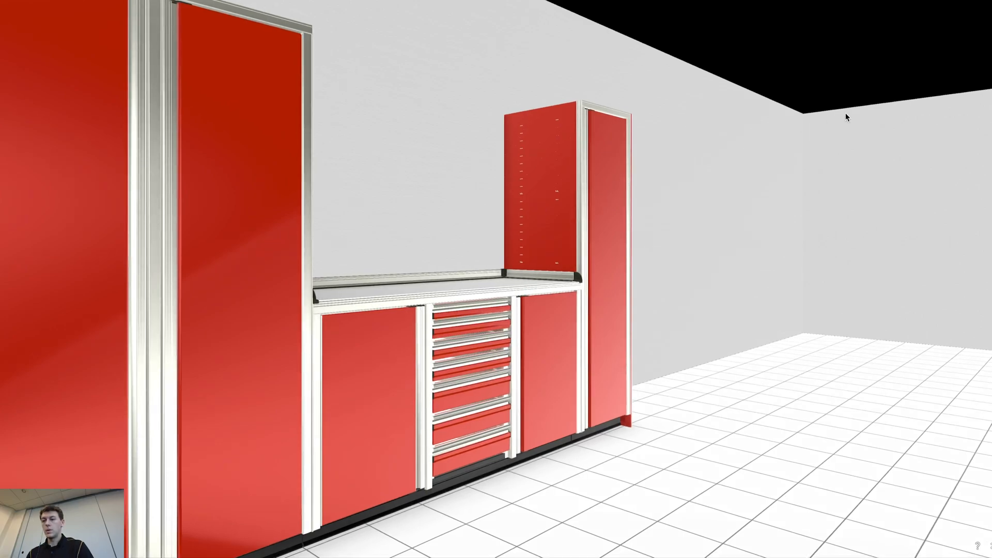
right_drag(845, 113, 910, 107)
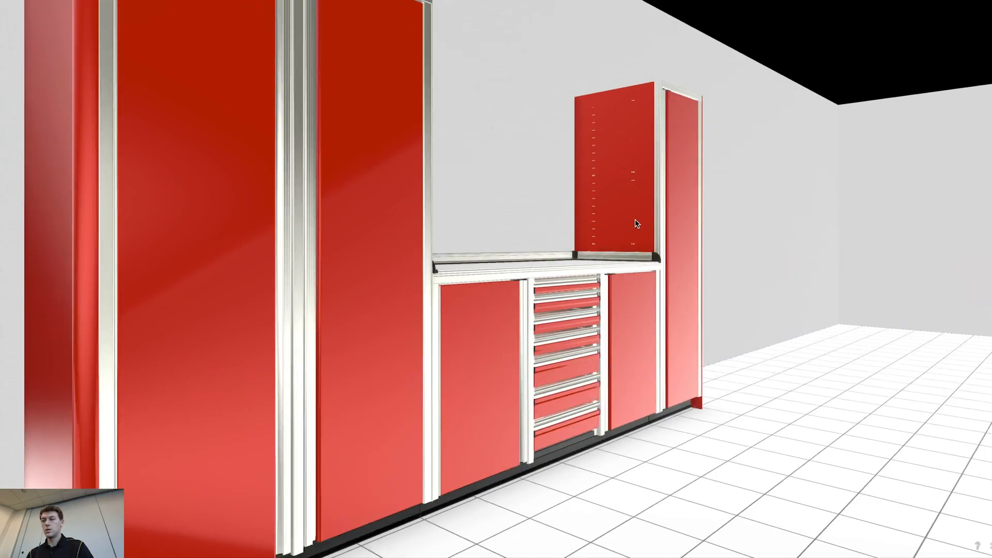
right_drag(584, 188, 611, 188)
right_drag(546, 172, 593, 218)
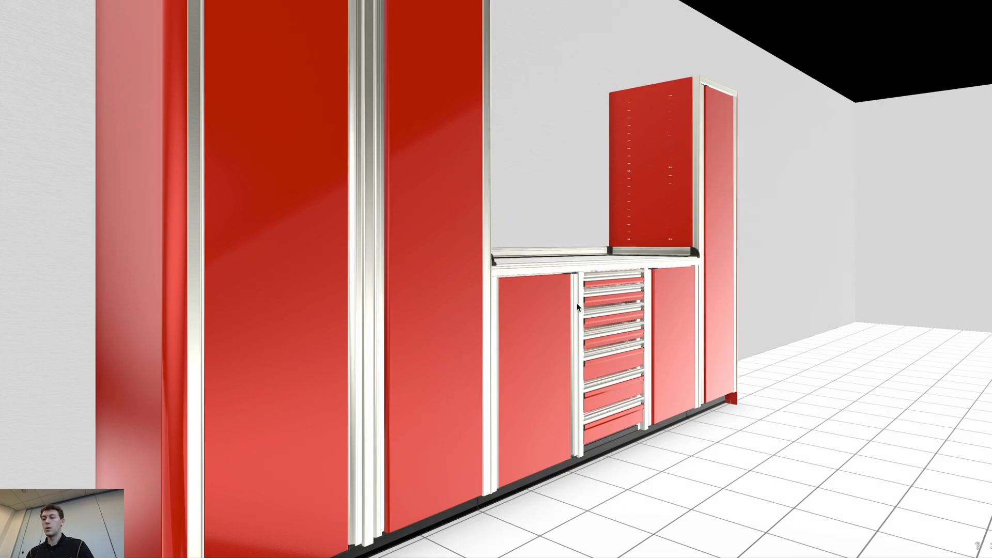
scroll(576, 304, up, 1)
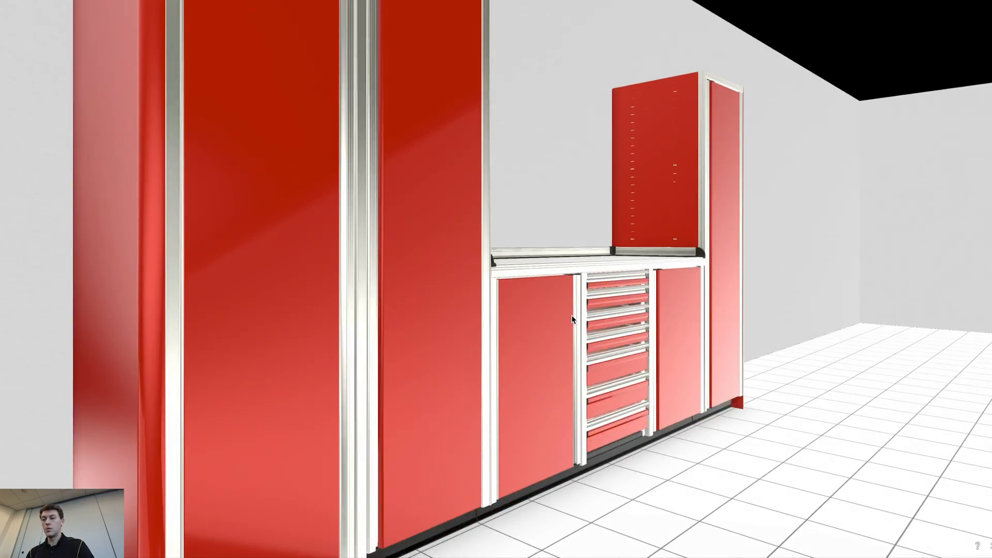
scroll(572, 315, down, 3)
scroll(571, 315, down, 3)
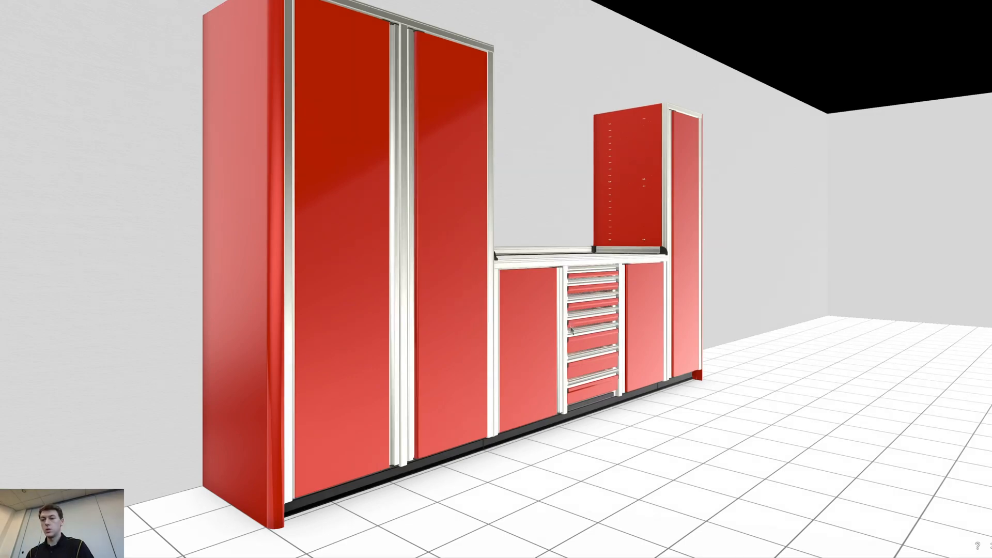
key(Escape)
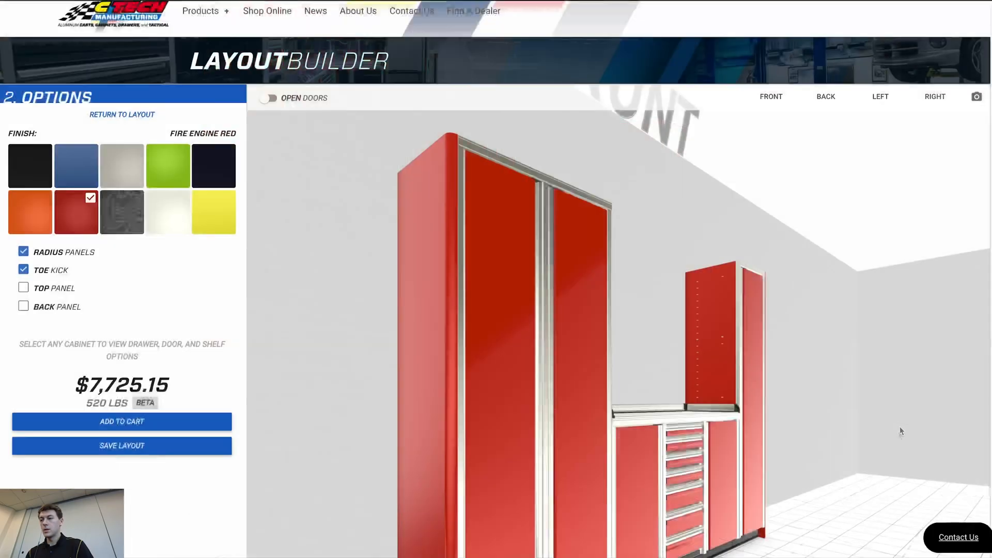
Inspect the cabinets' open backs and shelves from the Back view, and return to the Front view
click(826, 98)
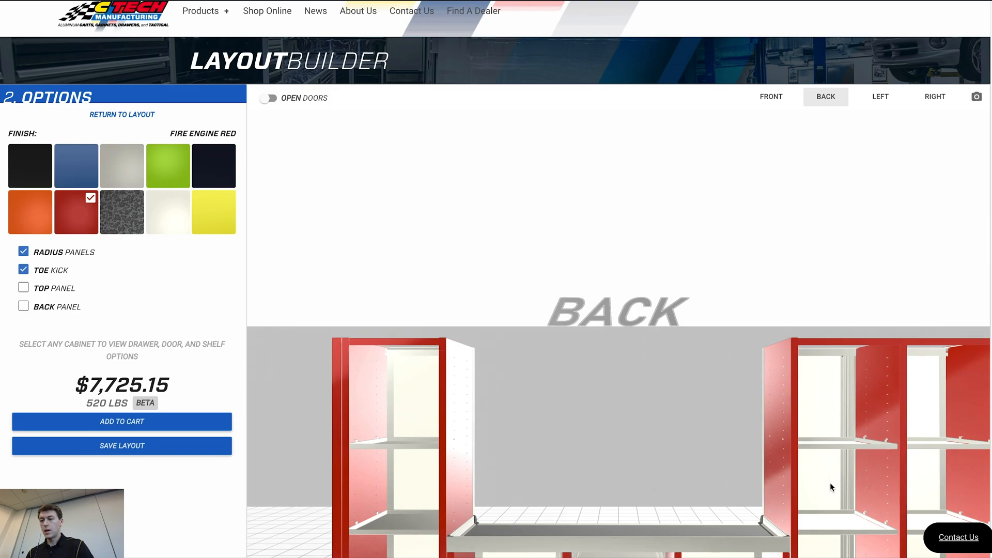
drag(830, 483, 751, 263)
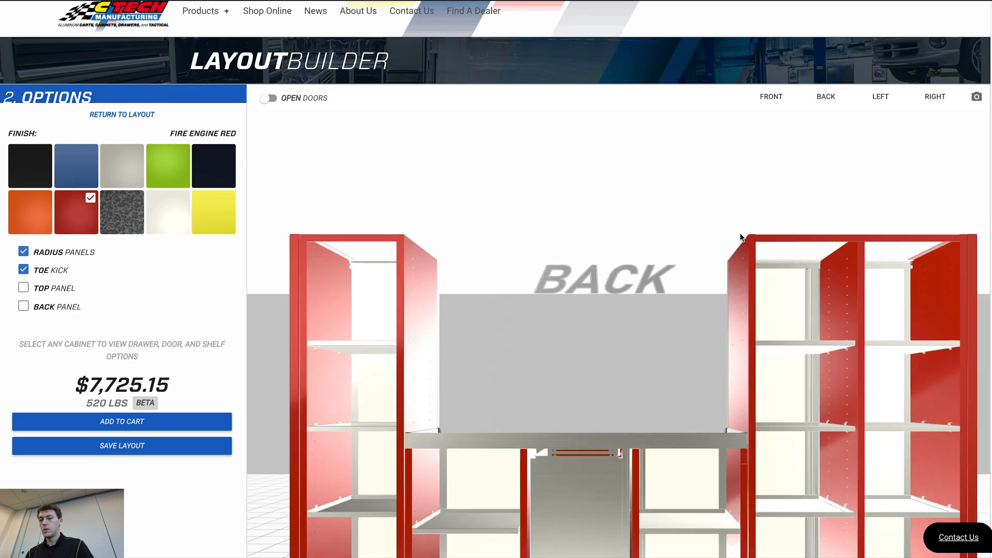
scroll(738, 233, up, 5)
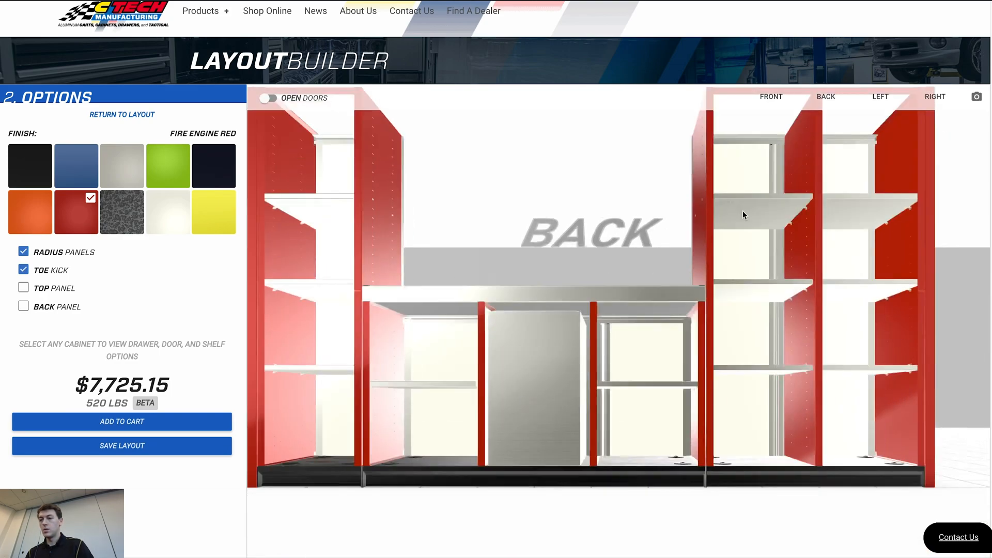
right_drag(742, 211, 857, 235)
right_drag(828, 265, 693, 260)
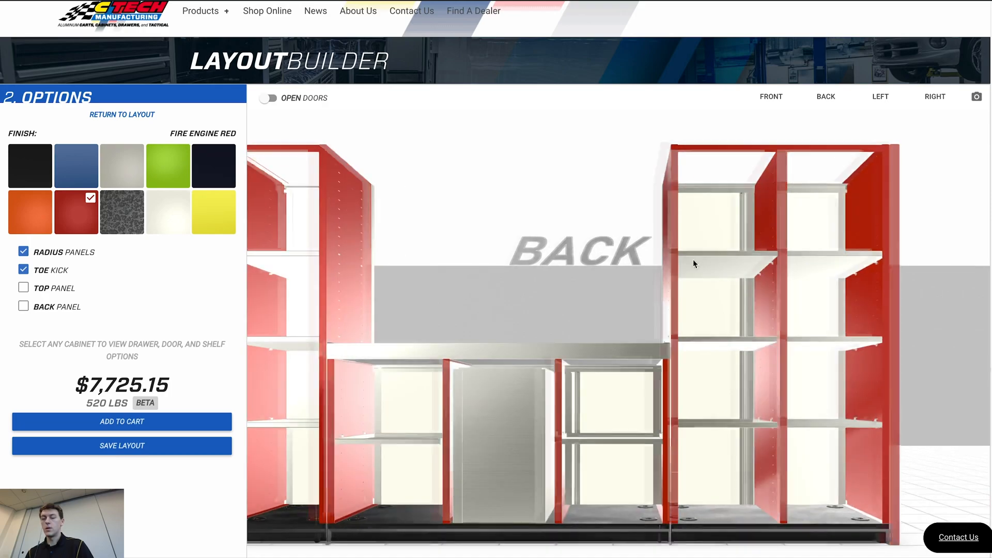
click(773, 98)
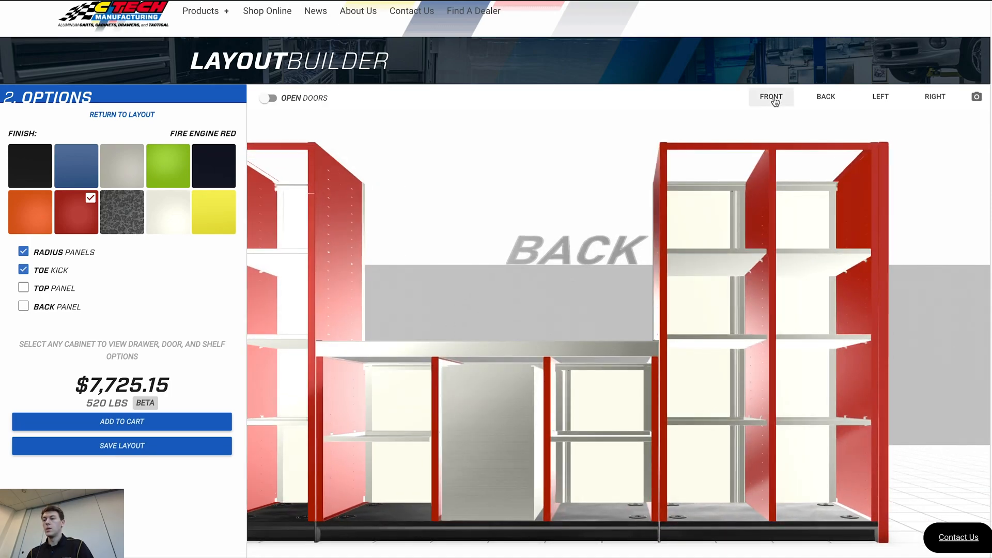